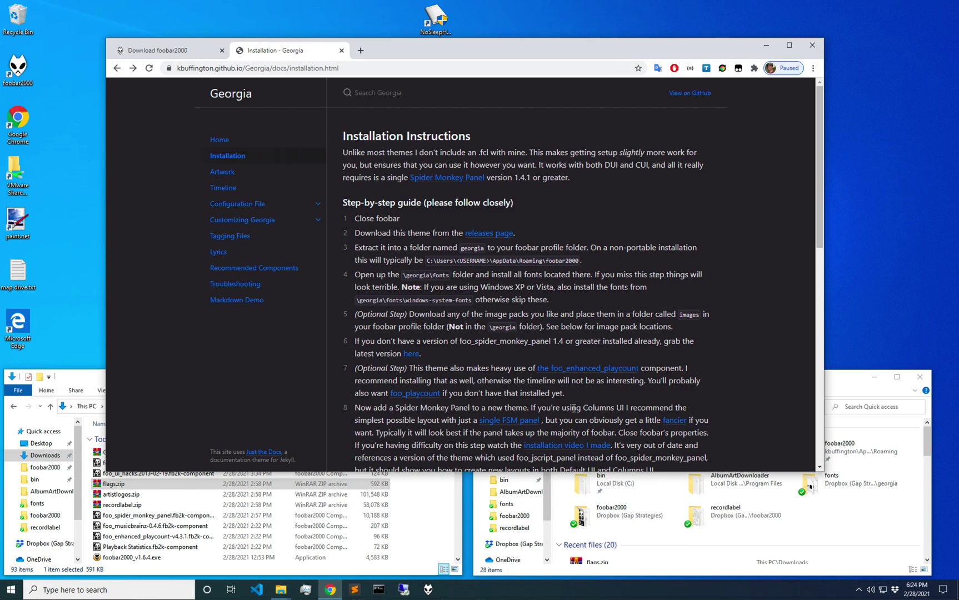
Review the downloaded files, Georgia's Recommended Components page and the Installation page down to its Image Packs section
{"action": "left_click", "coordinate": [92, 378]}
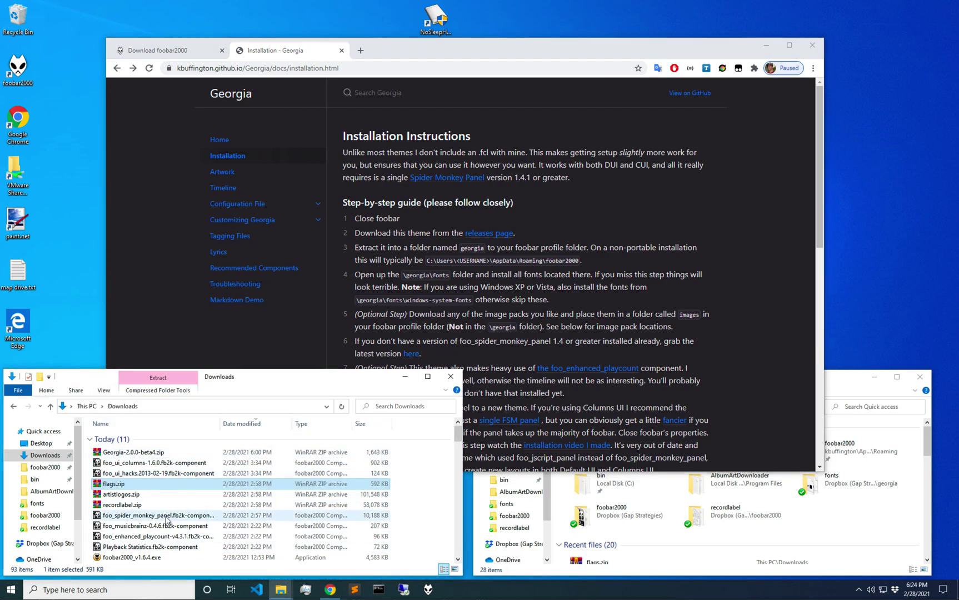
{"action": "left_click", "coordinate": [272, 268]}
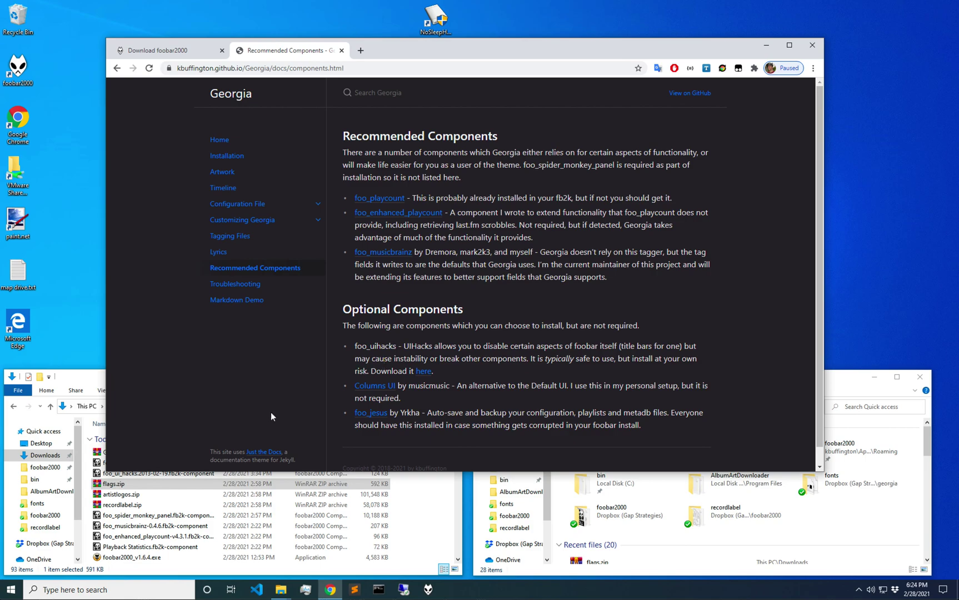
{"action": "left_click", "coordinate": [226, 155]}
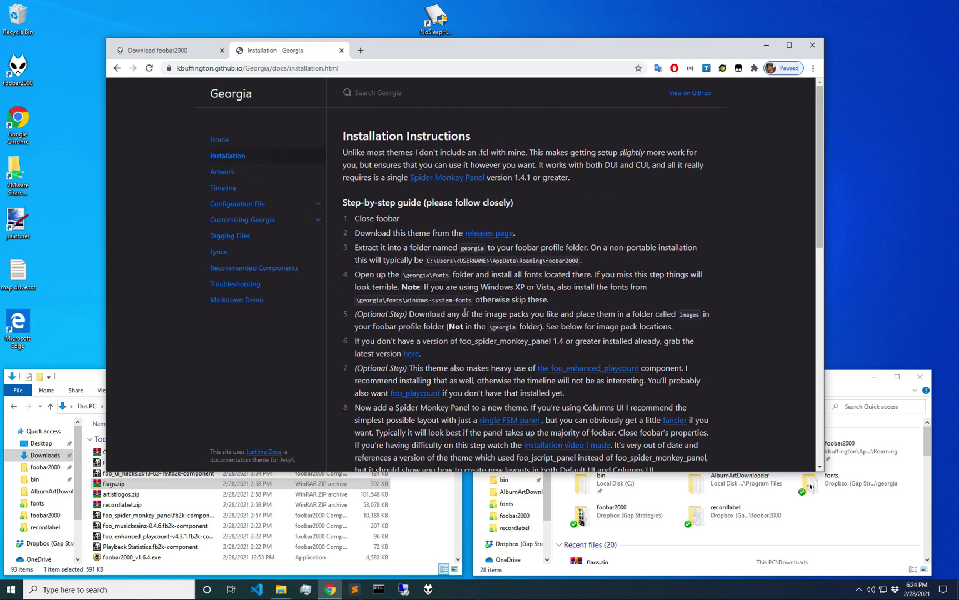
{"action": "scroll", "coordinate": [465, 311], "scroll_direction": "down", "scroll_amount": 10}
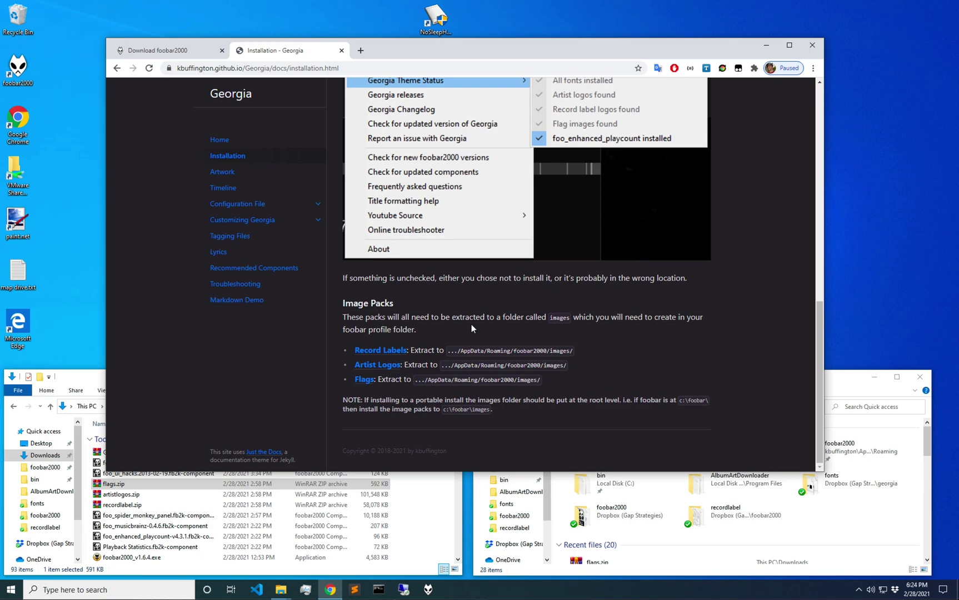
{"action": "scroll", "coordinate": [471, 325], "scroll_direction": "up", "scroll_amount": 10}
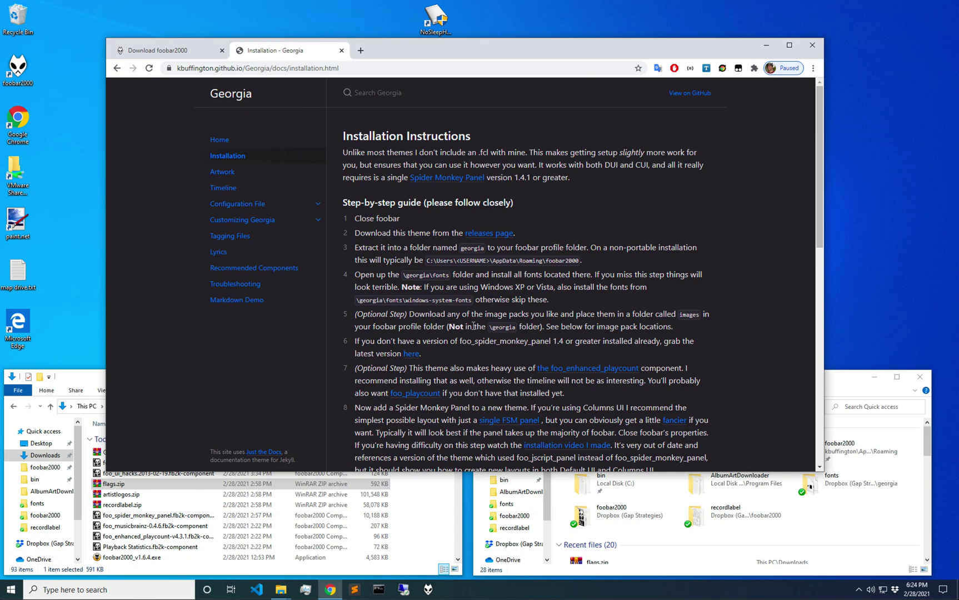
Download the v2.0.0-beta4 source code zip from the Georgia releases page and open the downloaded archive
{"action": "left_click", "coordinate": [497, 233]}
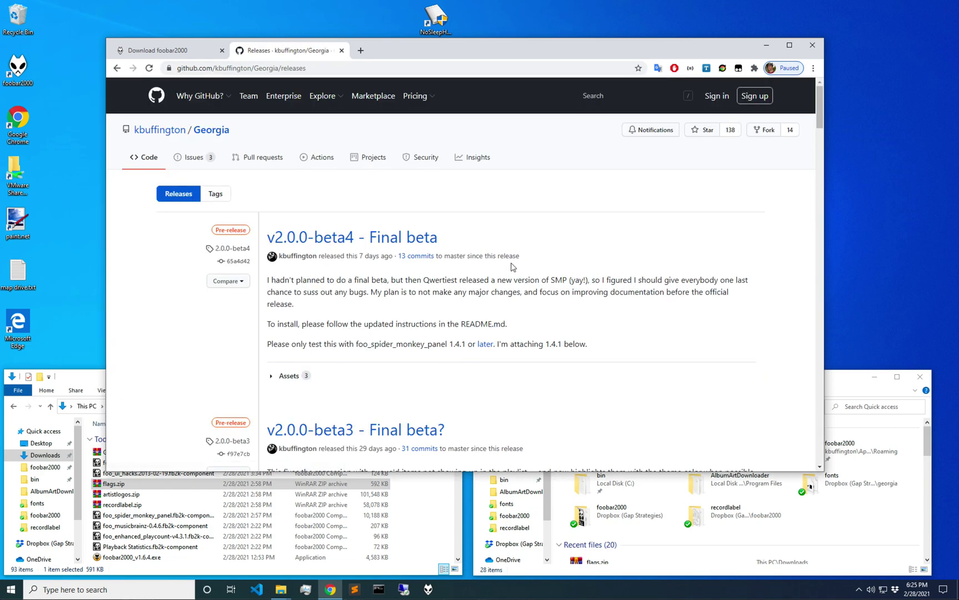
{"action": "left_click", "coordinate": [271, 376]}
{"action": "left_click", "coordinate": [300, 415]}
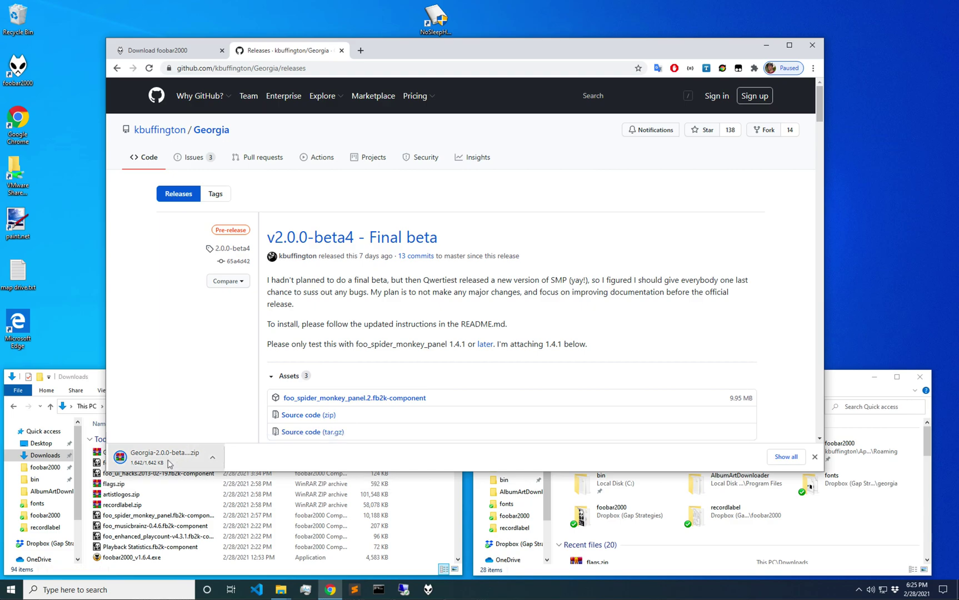
{"action": "left_click", "coordinate": [166, 458]}
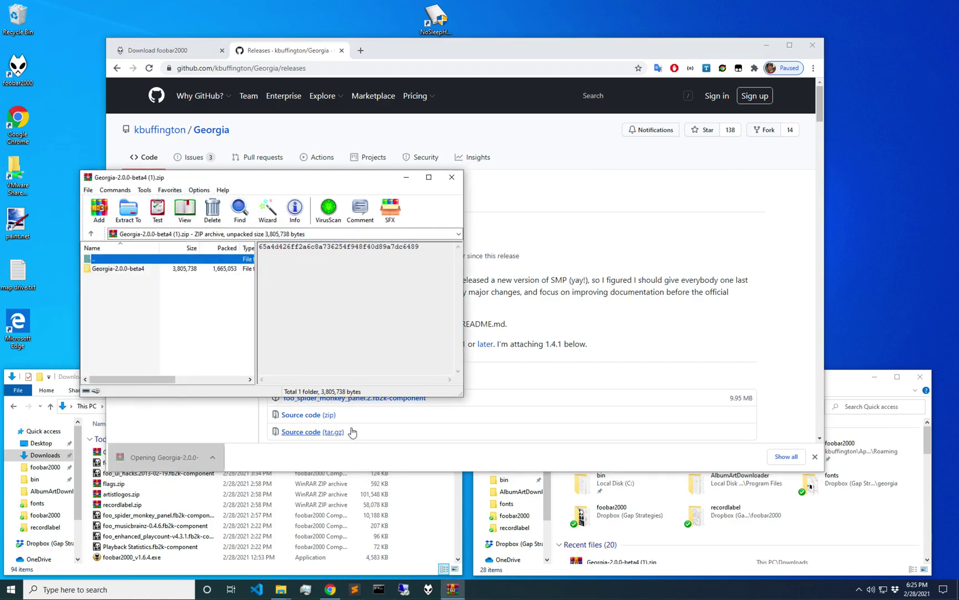
Switch to the File Explorer window showing Quick access, go to %appdata% and open the foobar2000 profile folder
{"action": "left_click", "coordinate": [828, 524]}
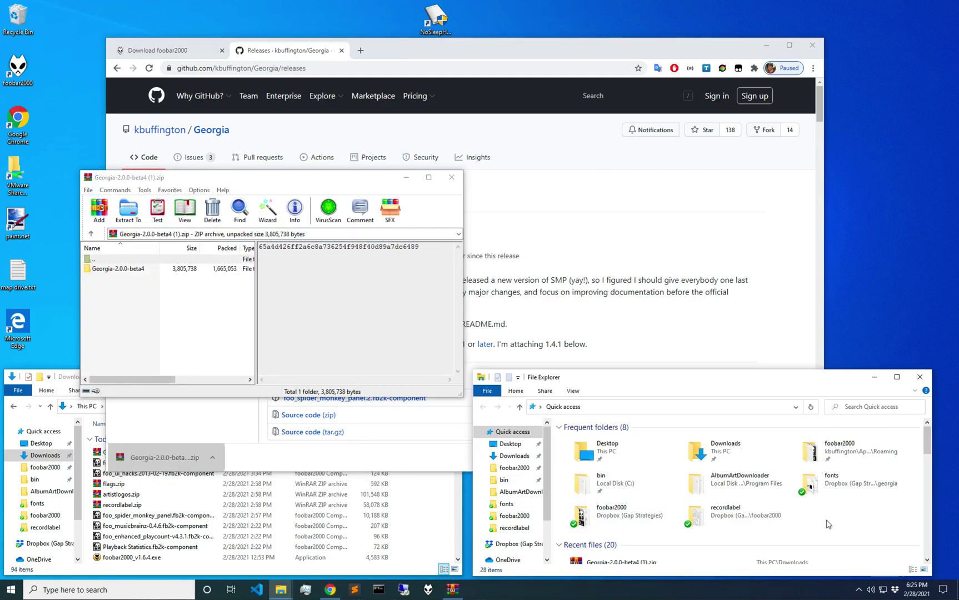
{"action": "left_click", "coordinate": [635, 409]}
{"action": "type", "text": "%appdata%"}
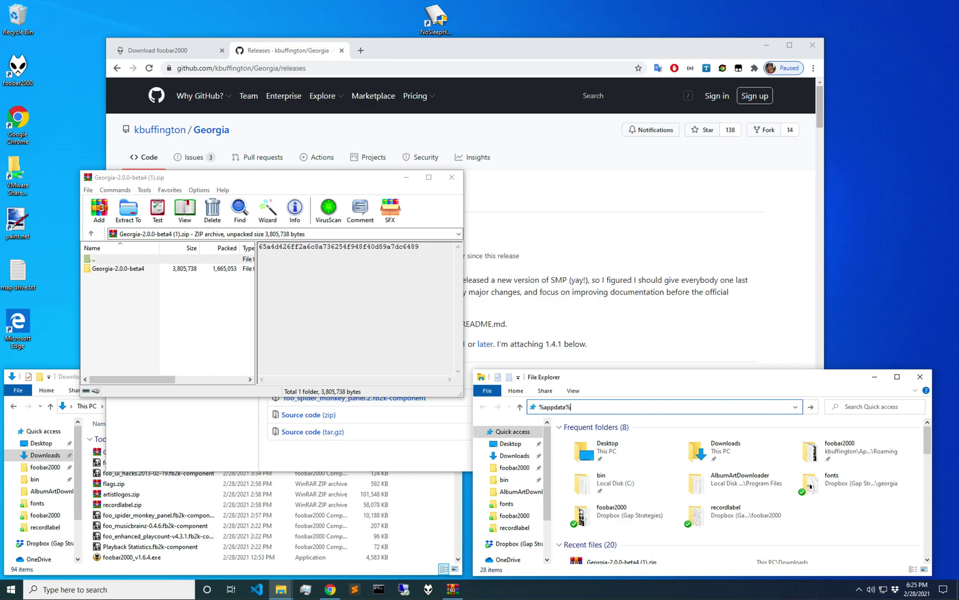
{"action": "key", "text": "Return"}
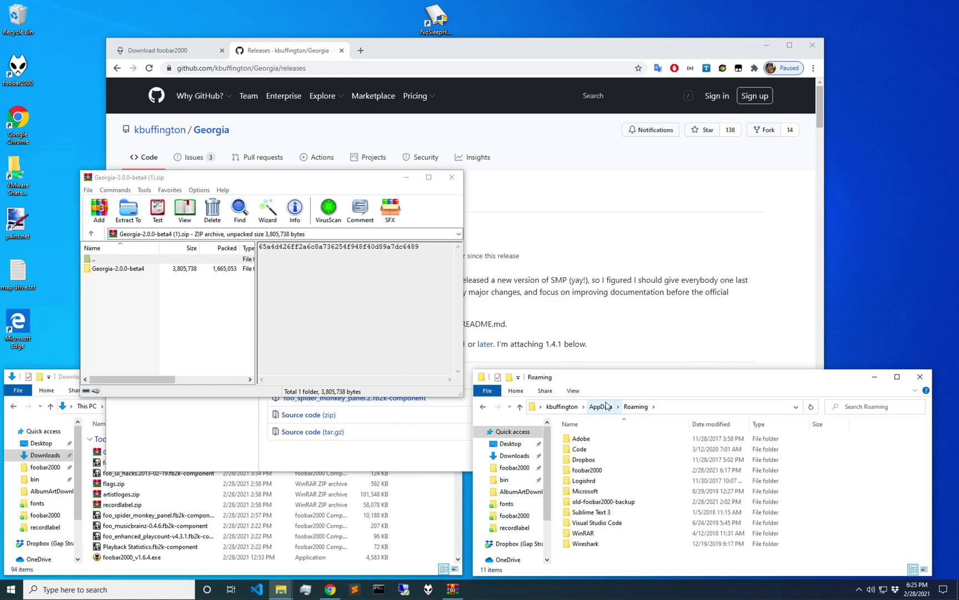
{"action": "left_click", "coordinate": [585, 472]}
{"action": "double_click", "coordinate": [585, 473]}
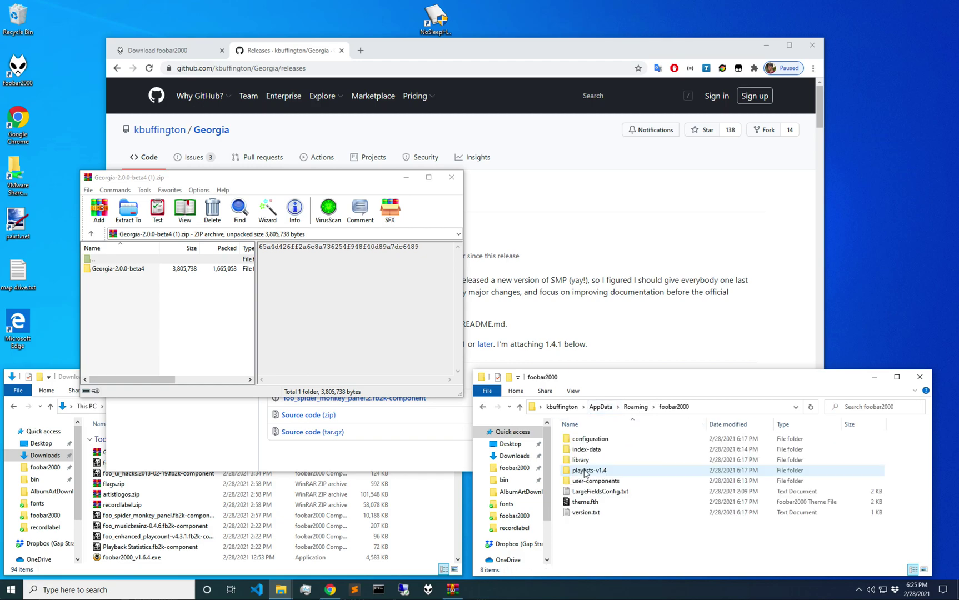
Create a new folder named georgia in the foobar2000 profile folder
{"action": "right_click", "coordinate": [583, 541]}
{"action": "mouse_move", "coordinate": [613, 516]}
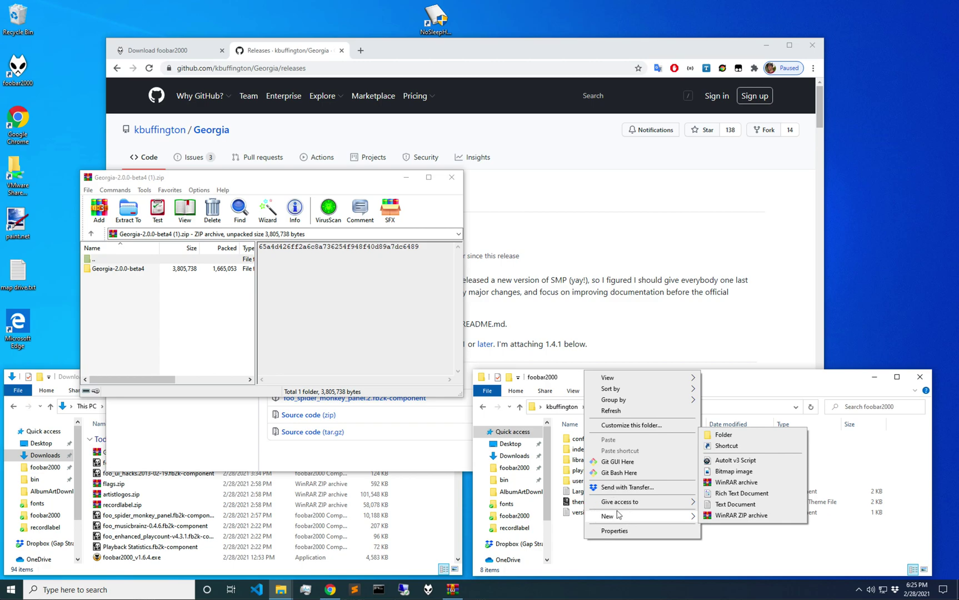
{"action": "left_click", "coordinate": [716, 434]}
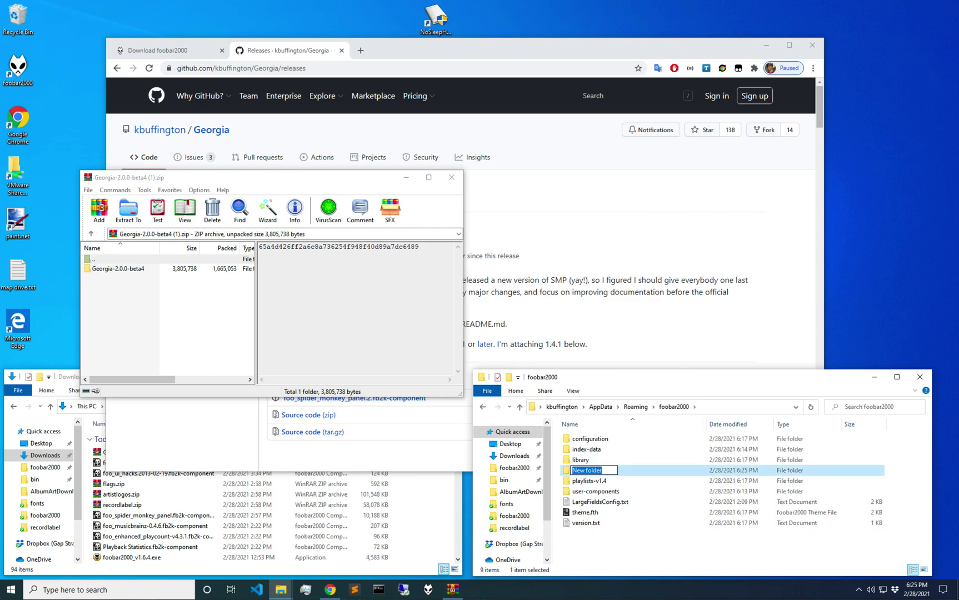
{"action": "type", "text": "georig"}
{"action": "key", "text": "BackSpace"}
{"action": "key", "text": "BackSpace"}
{"action": "type", "text": "gia"}
{"action": "key", "text": "Return"}
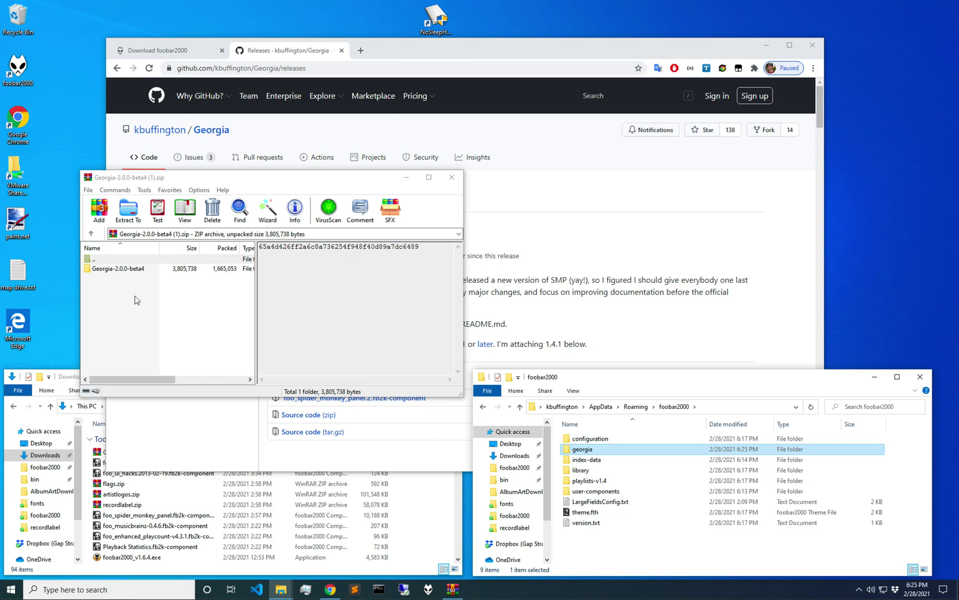
Extract everything inside the archive's Georgia-2.0.0-beta4 folder into the new georgia folder and close the archive
{"action": "left_click", "coordinate": [128, 271]}
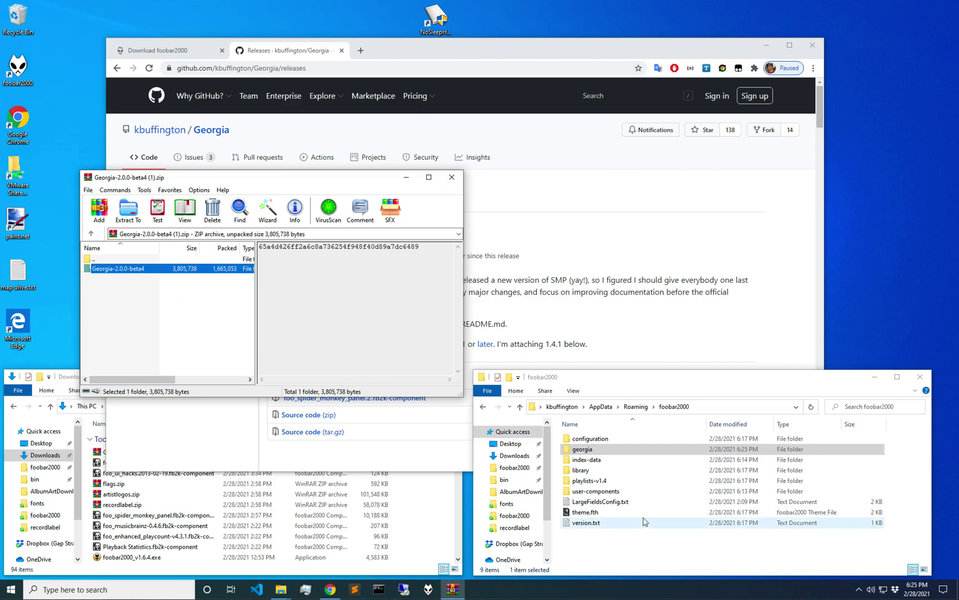
{"action": "left_click", "coordinate": [591, 451]}
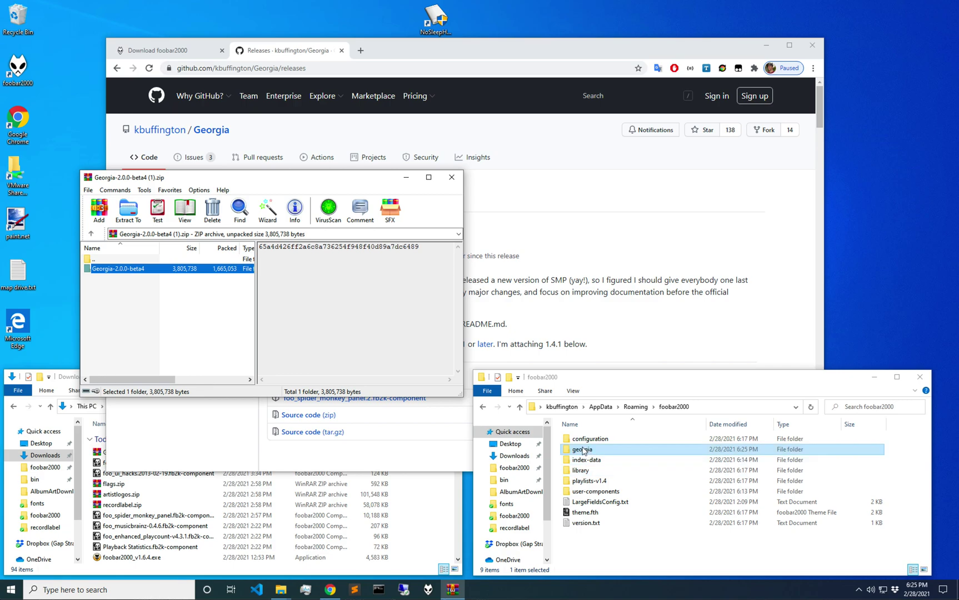
{"action": "double_click", "coordinate": [584, 451]}
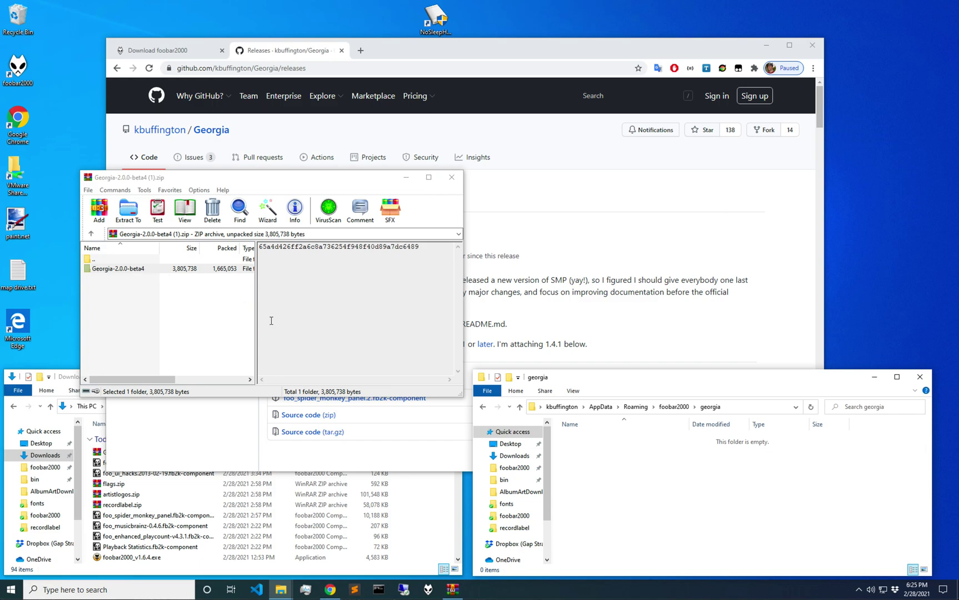
{"action": "double_click", "coordinate": [110, 268]}
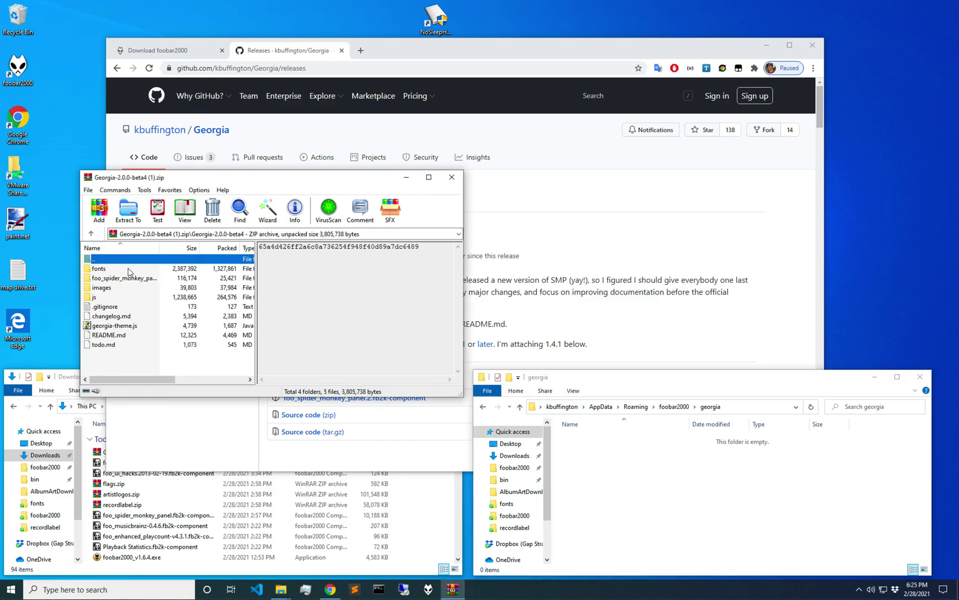
{"action": "left_click", "coordinate": [111, 343], "text": "shift"}
{"action": "left_click_drag", "start_coordinate": [111, 343], "coordinate": [638, 512]}
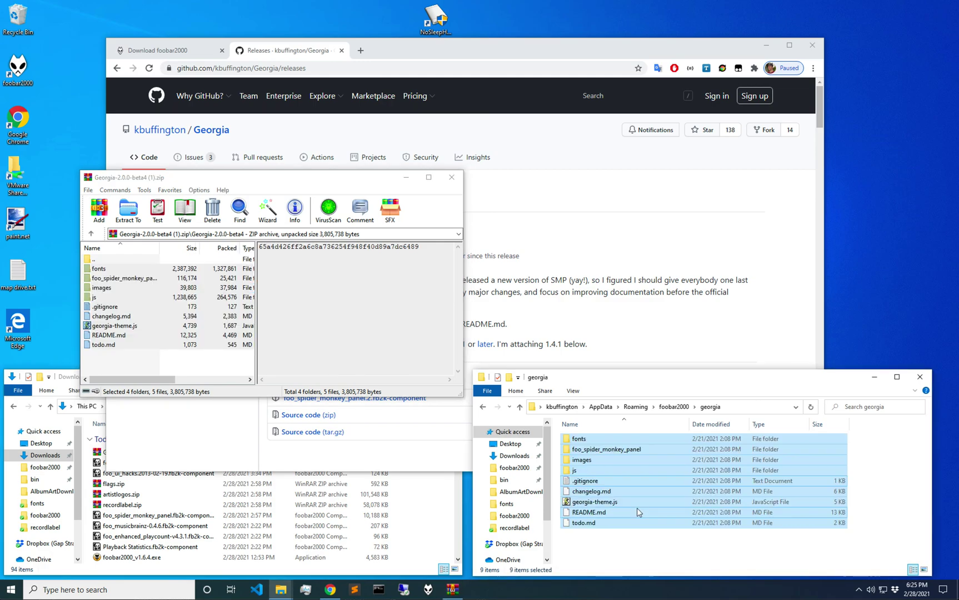
{"action": "left_click", "coordinate": [454, 178]}
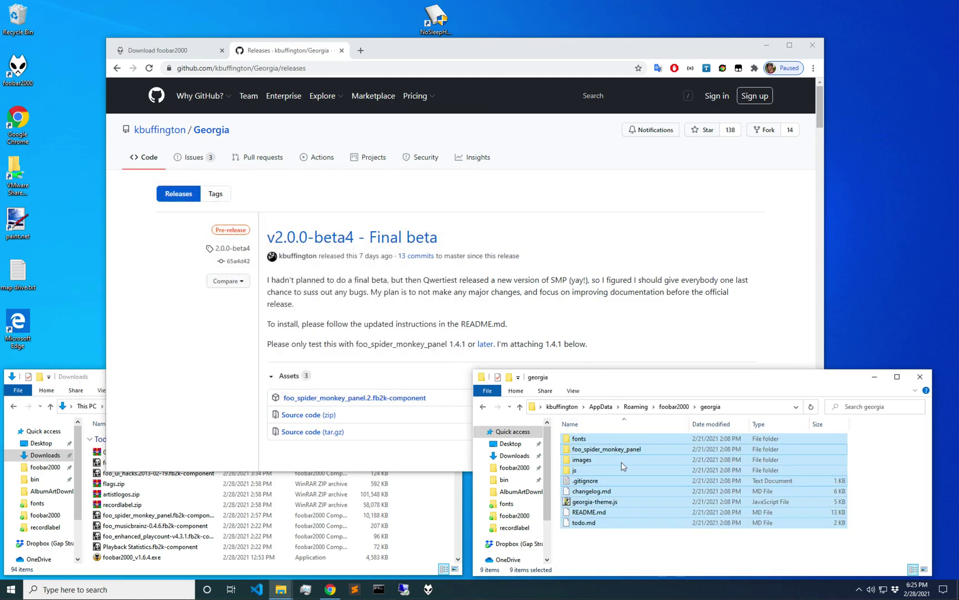
{"action": "left_click", "coordinate": [632, 534]}
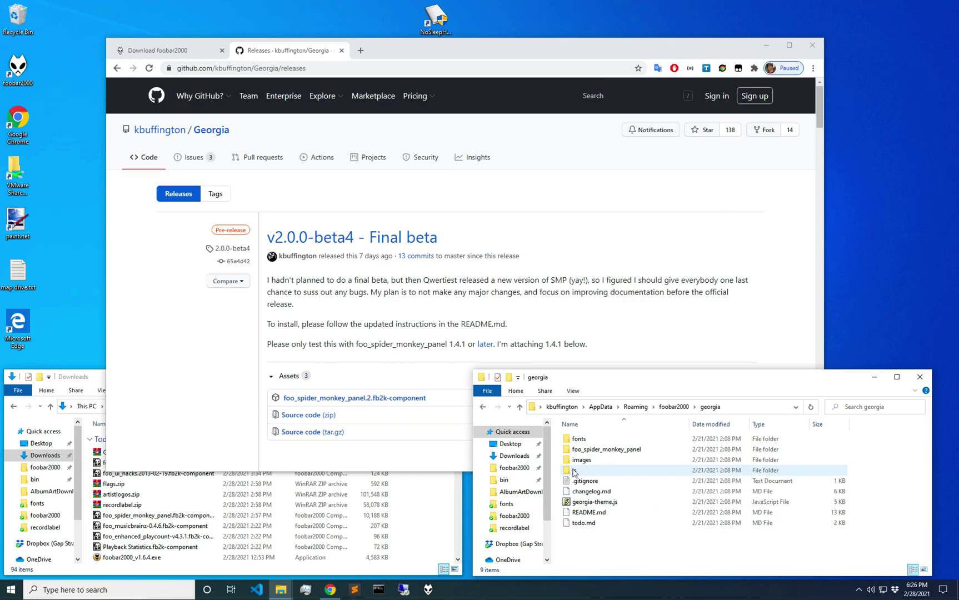
Install all font files from alternateLight.otf to marlett.ttf in georgia's fonts folder, replacing the existing Marlett font
{"action": "double_click", "coordinate": [578, 440]}
{"action": "left_click", "coordinate": [579, 450]}
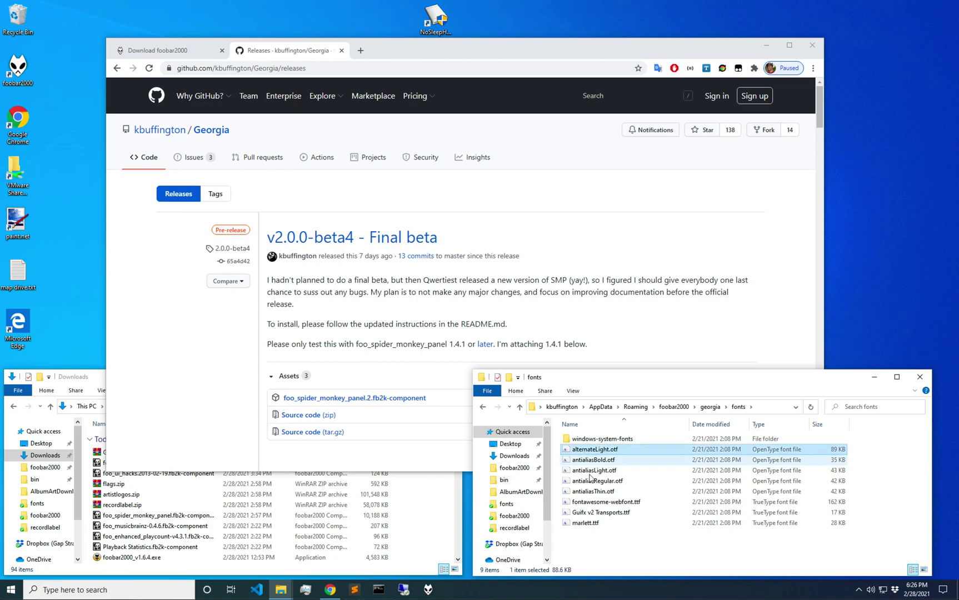
{"action": "left_click", "coordinate": [582, 523], "text": "shift"}
{"action": "right_click", "coordinate": [583, 524]}
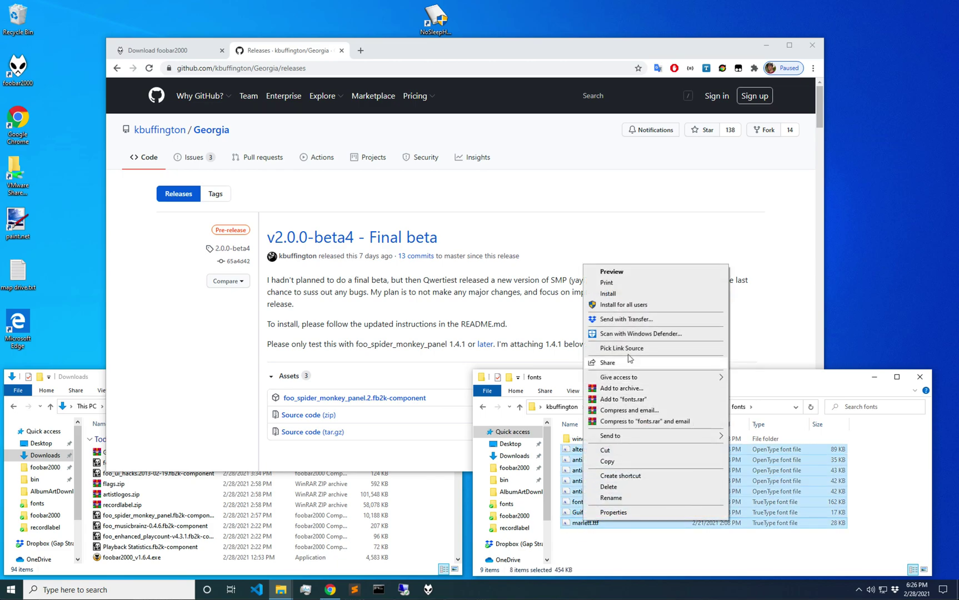
{"action": "left_click", "coordinate": [631, 300]}
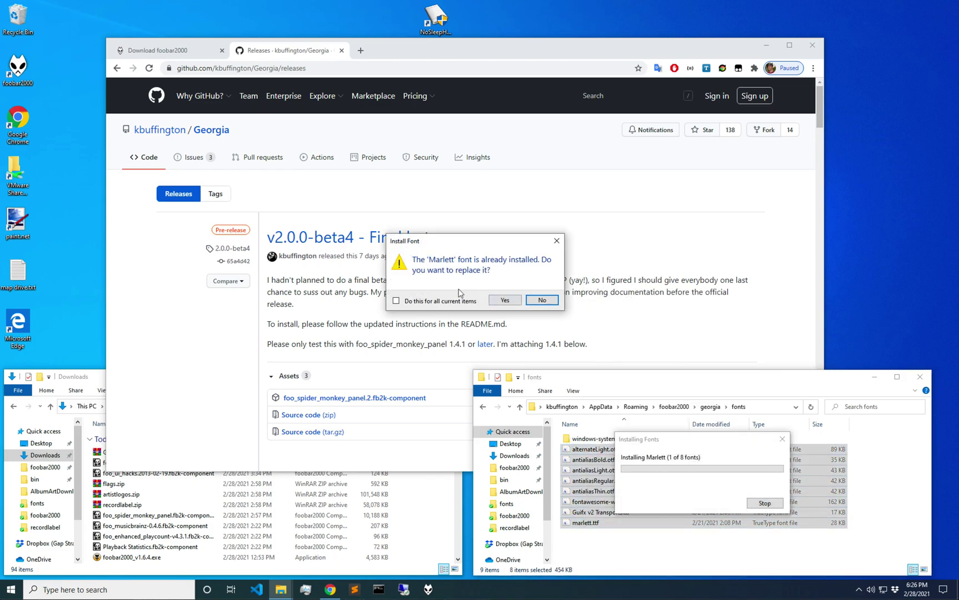
{"action": "left_click", "coordinate": [496, 301]}
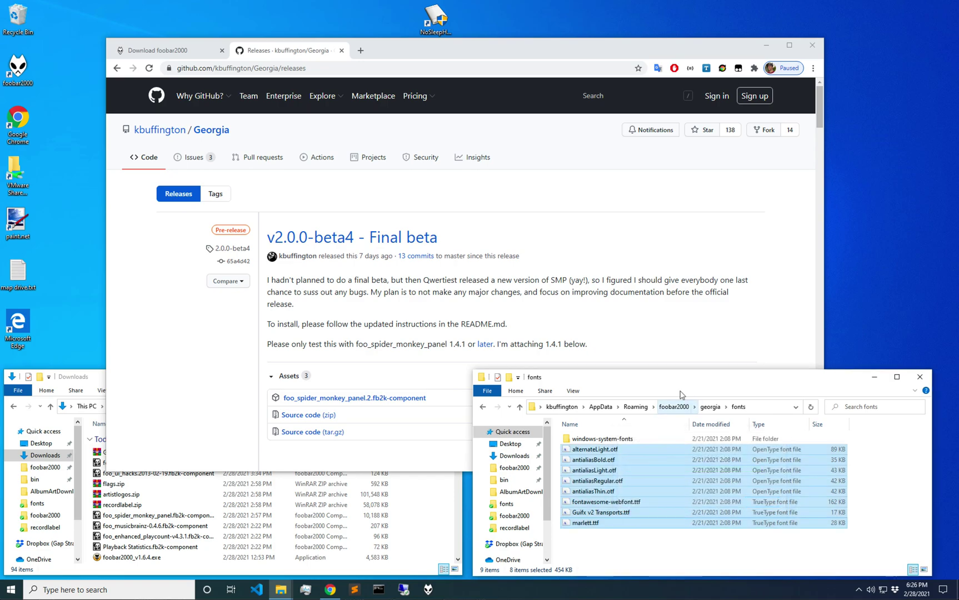
Switch to foobar2000, install the downloaded foo_spider_monkey_panel, foo_musicbrainz-0.4.6, foo_enhanced_playcount-v4.3.1 and Playback Statistics components, and restart to apply them
{"action": "left_click", "coordinate": [660, 338]}
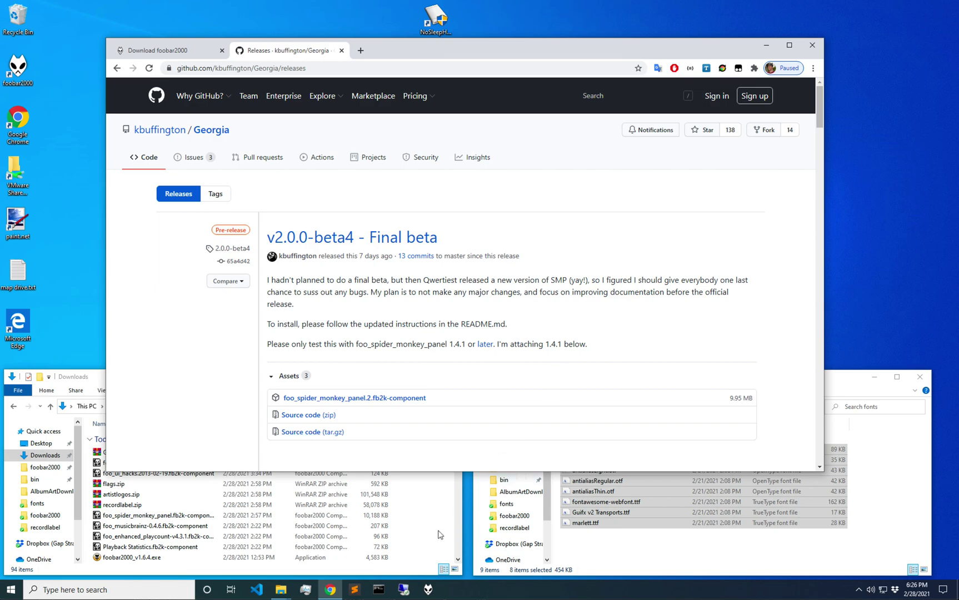
{"action": "left_click", "coordinate": [429, 589]}
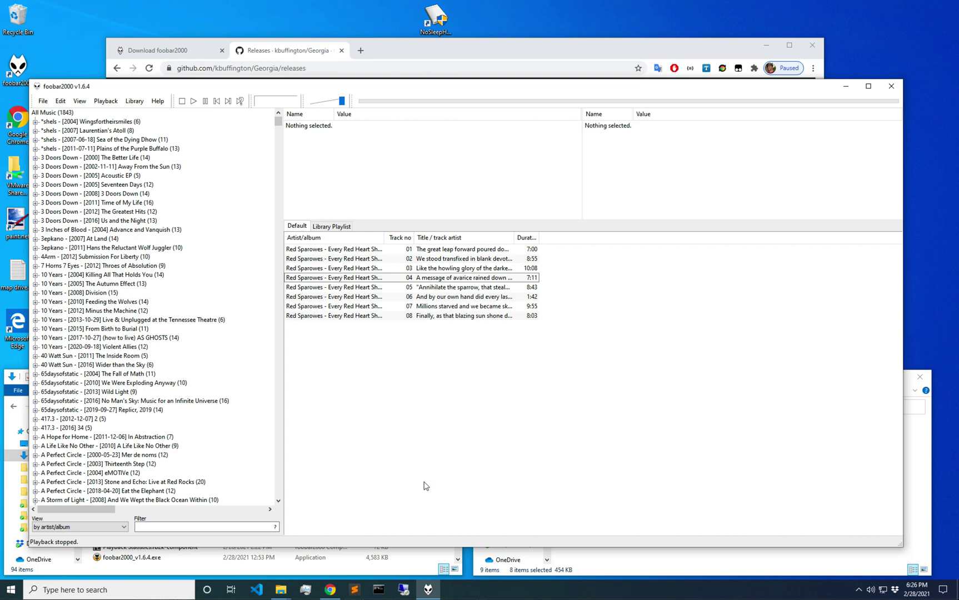
{"action": "key", "text": "ctrl+p"}
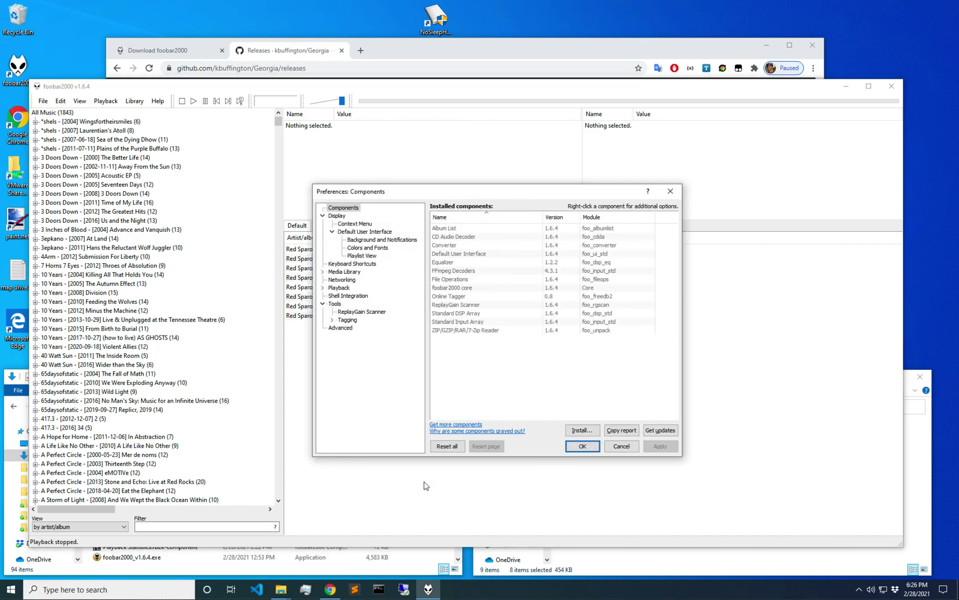
{"action": "left_click", "coordinate": [581, 433]}
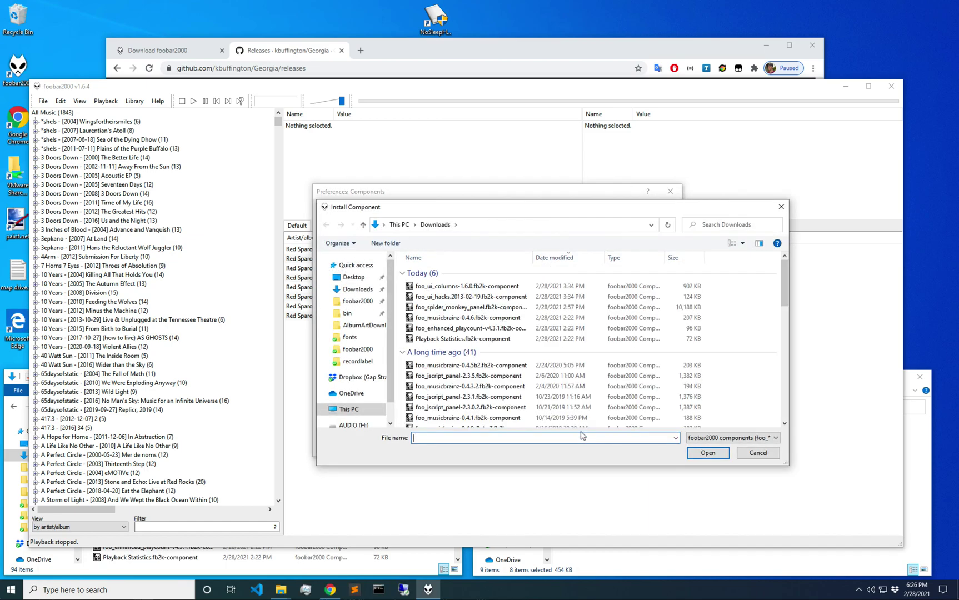
{"action": "left_click", "coordinate": [478, 339]}
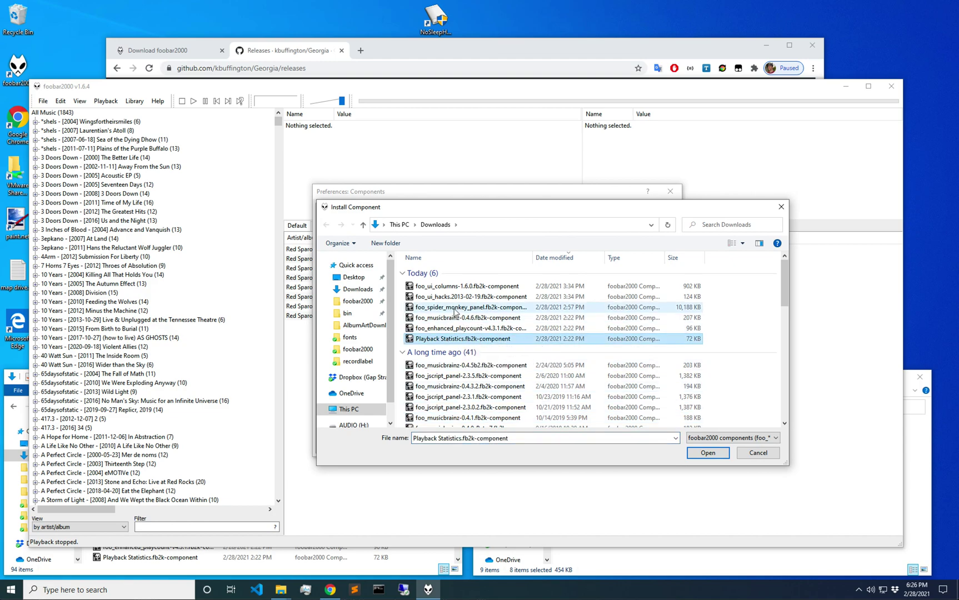
{"action": "left_click", "coordinate": [455, 308], "text": "shift"}
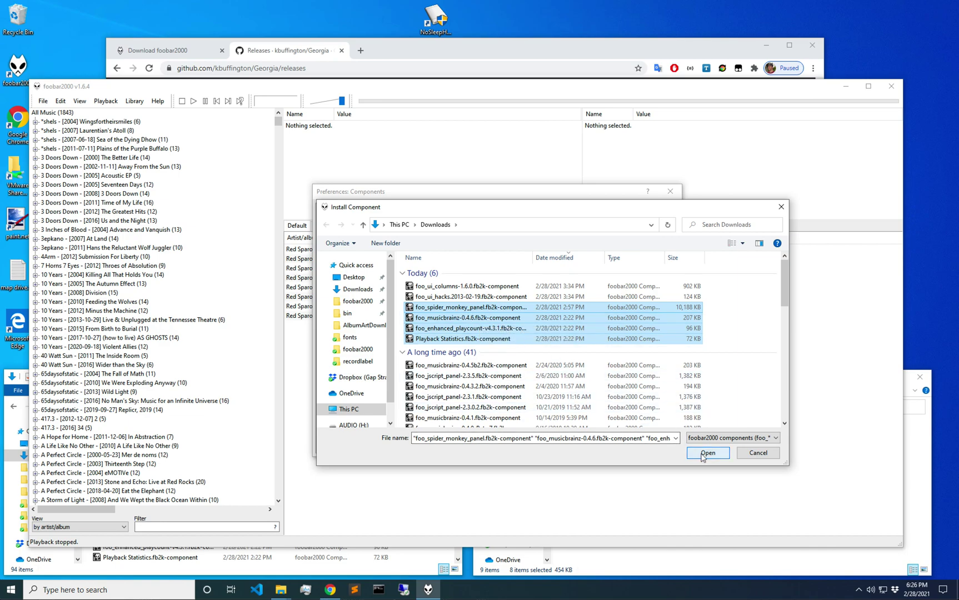
{"action": "left_click", "coordinate": [706, 453]}
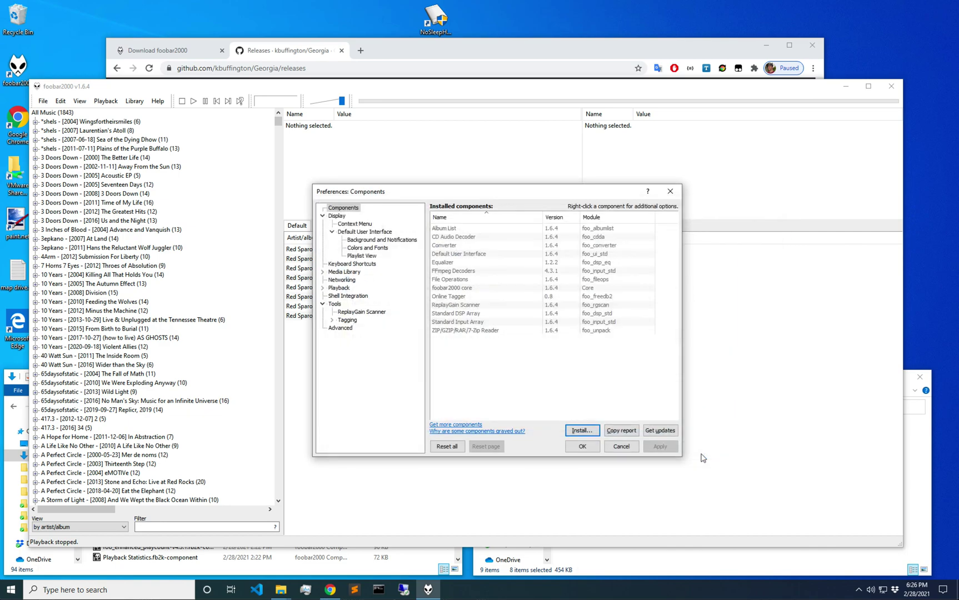
{"action": "left_click", "coordinate": [582, 446]}
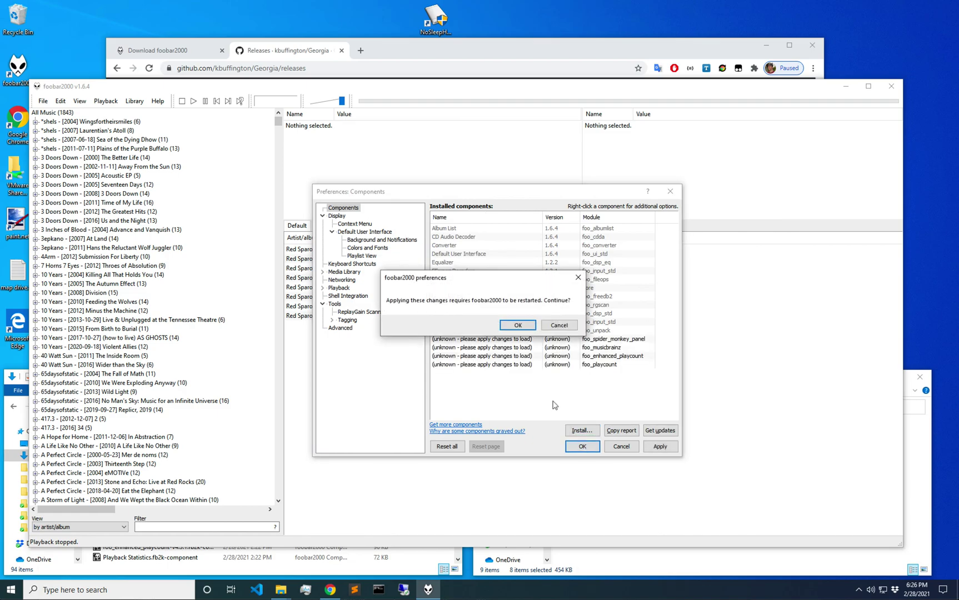
{"action": "left_click", "coordinate": [516, 325]}
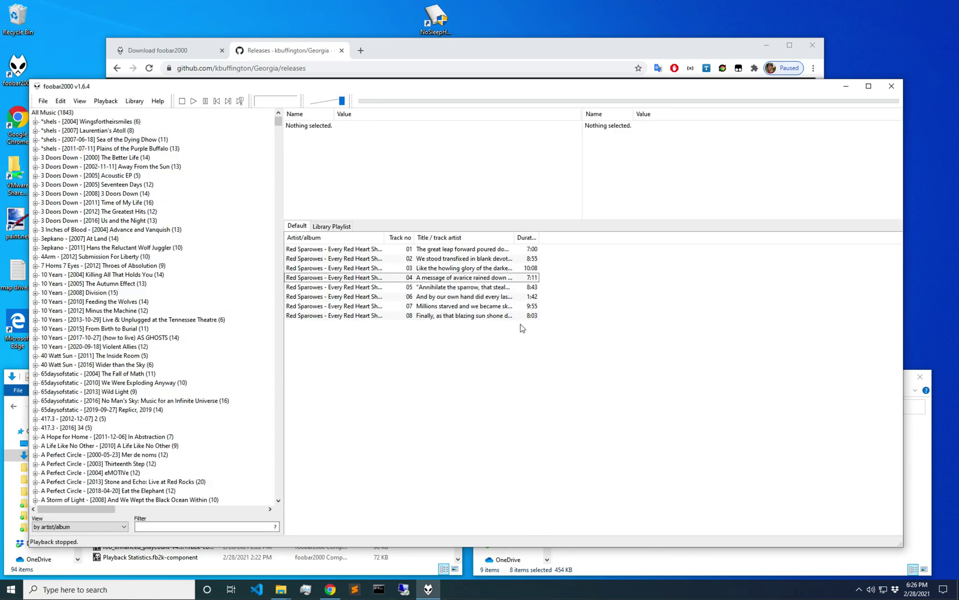
Create a layout scratchbox and add a Spider Monkey Panel as its UI element
{"action": "left_click", "coordinate": [77, 101]}
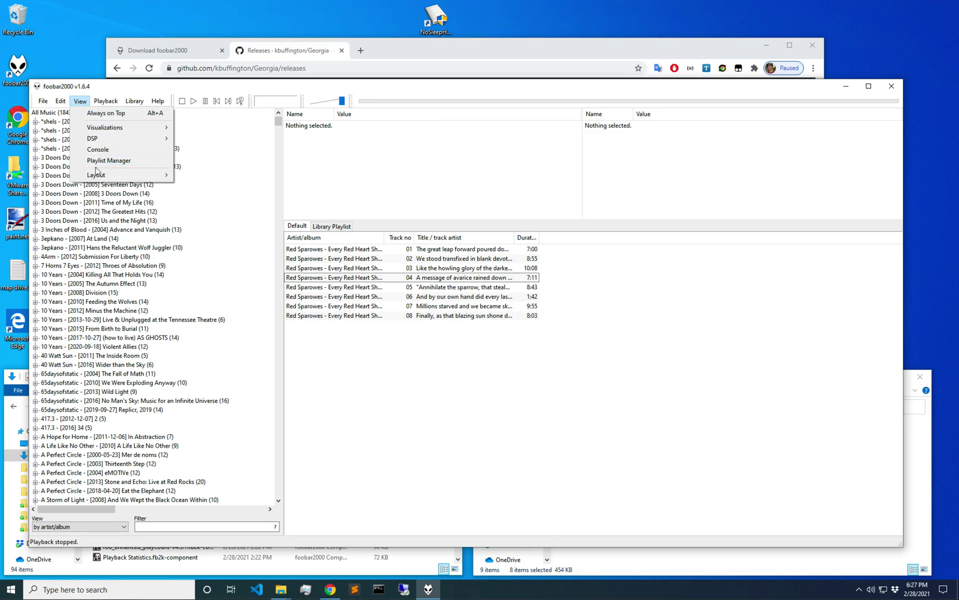
{"action": "mouse_move", "coordinate": [98, 175]}
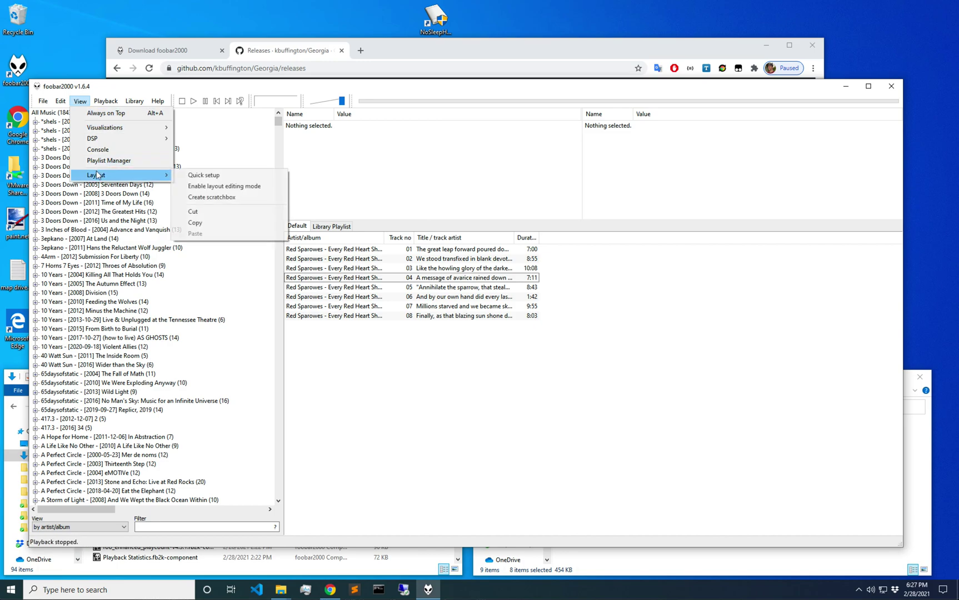
{"action": "left_click", "coordinate": [232, 201]}
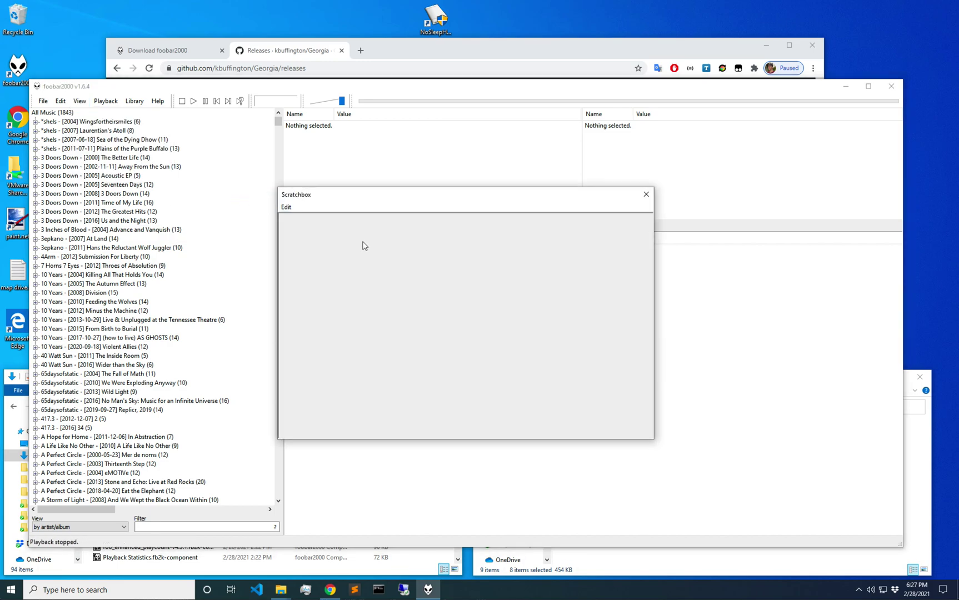
{"action": "left_click", "coordinate": [421, 270]}
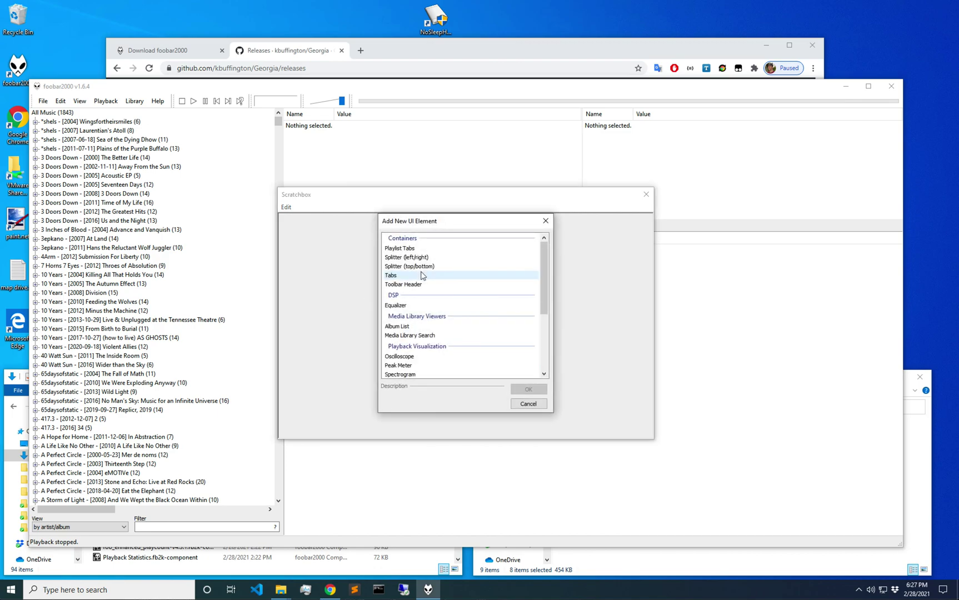
{"action": "scroll", "coordinate": [447, 301], "scroll_direction": "down", "scroll_amount": 4}
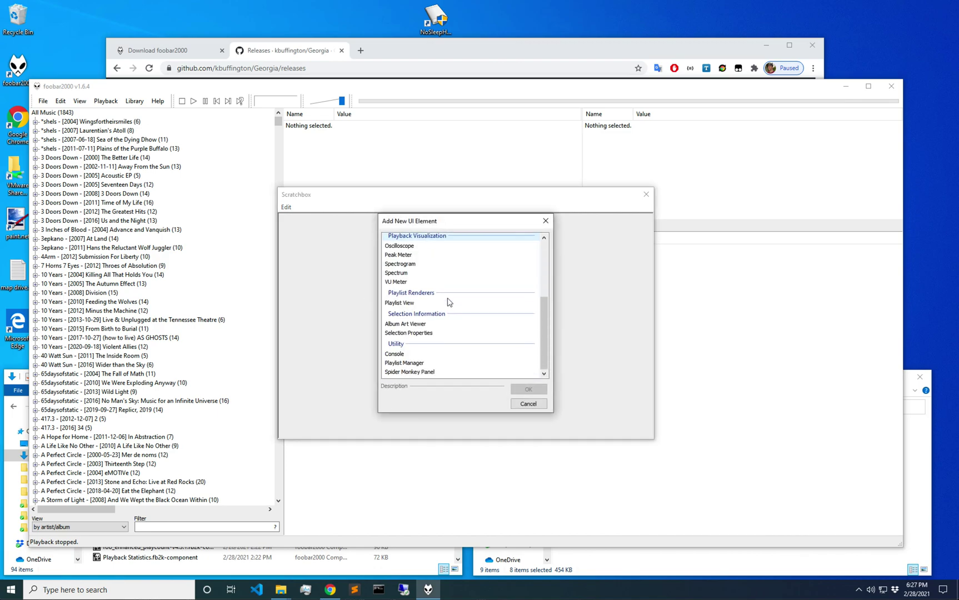
{"action": "left_click", "coordinate": [440, 372]}
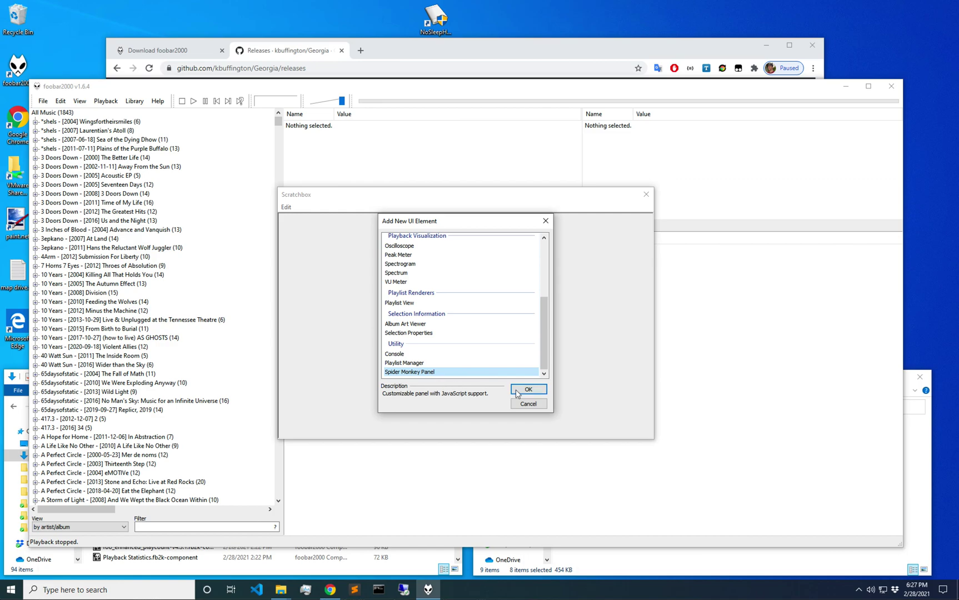
{"action": "left_click", "coordinate": [516, 391]}
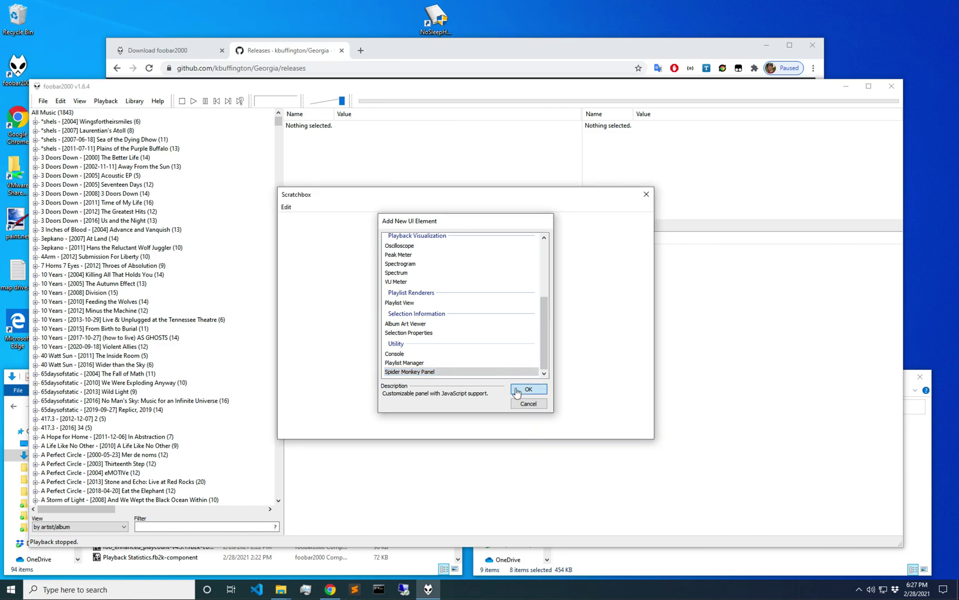
Apply the scratchbox layout to the main window, overwriting the existing layout, and close the scratchbox
{"action": "left_click", "coordinate": [283, 208]}
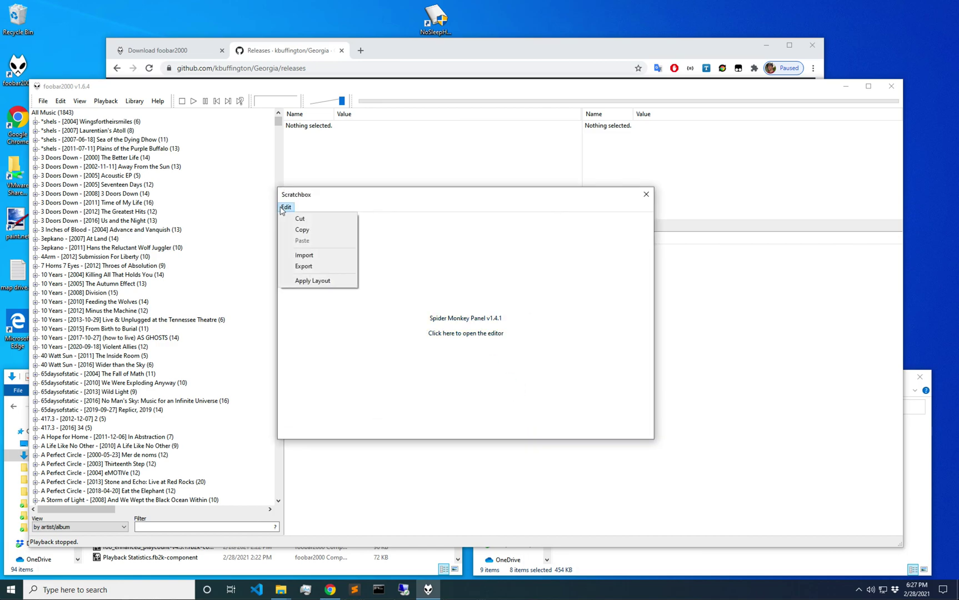
{"action": "left_click", "coordinate": [300, 281]}
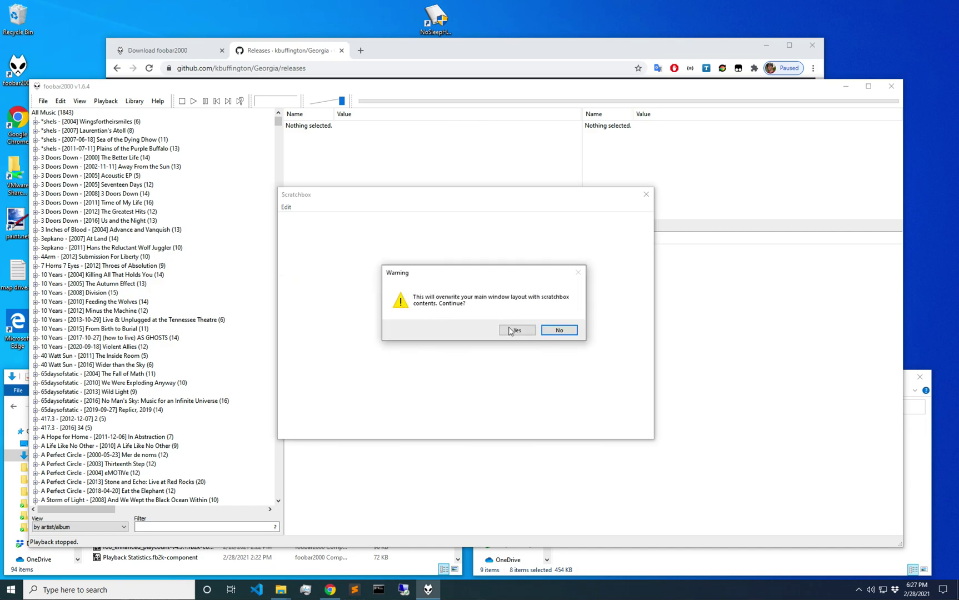
{"action": "left_click", "coordinate": [514, 331]}
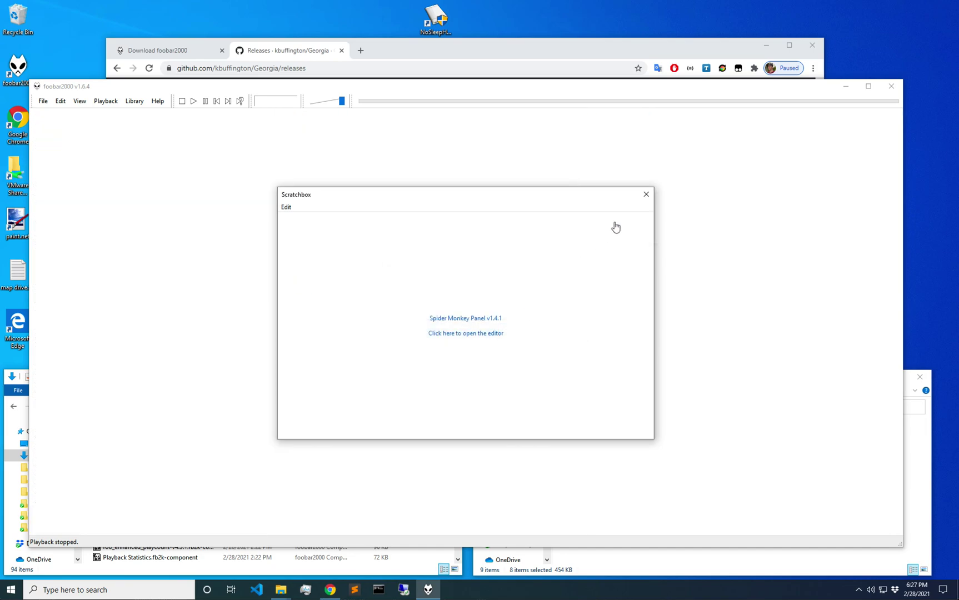
{"action": "left_click", "coordinate": [638, 196]}
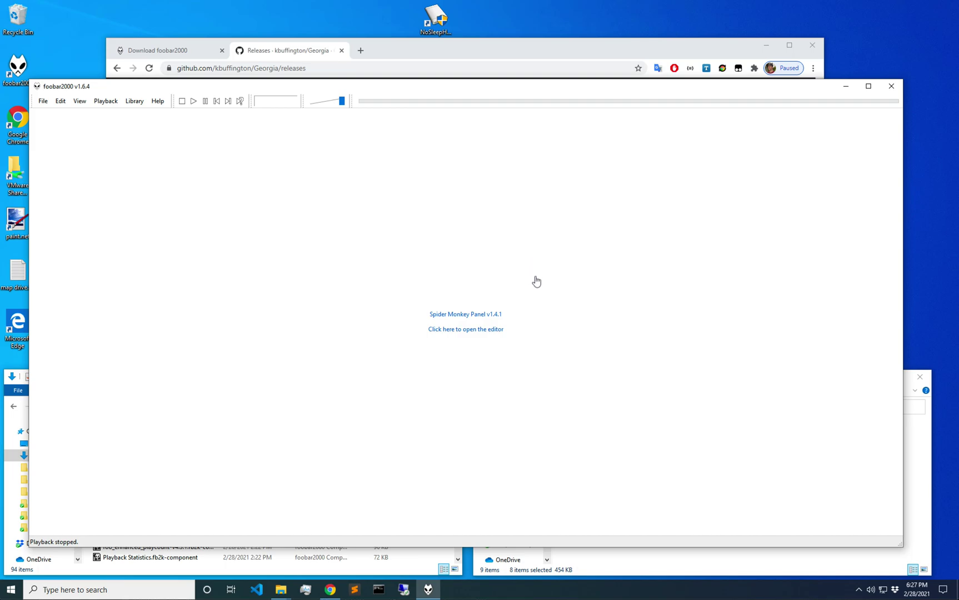
Configure the Spider Monkey Panel to load its script from the file georgia-theme.js in the Georgia profile folder
{"action": "right_click", "coordinate": [379, 252]}
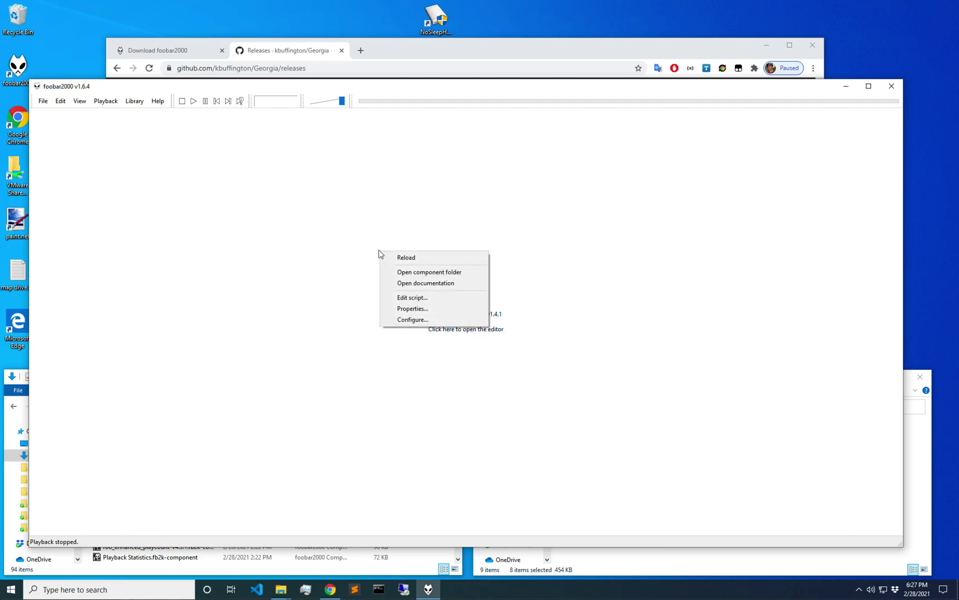
{"action": "left_click", "coordinate": [412, 320]}
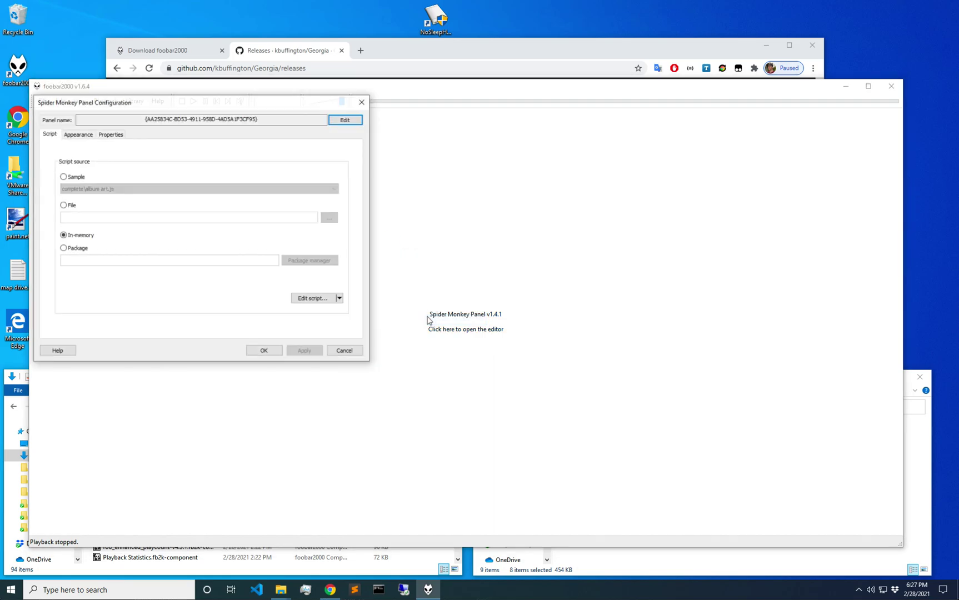
{"action": "left_click", "coordinate": [62, 206]}
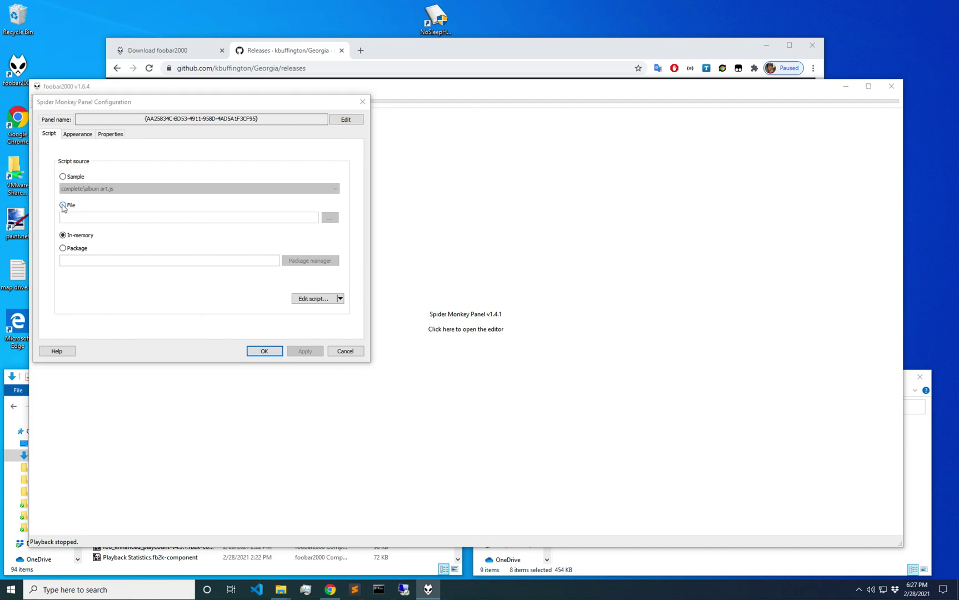
{"action": "left_click", "coordinate": [118, 113]}
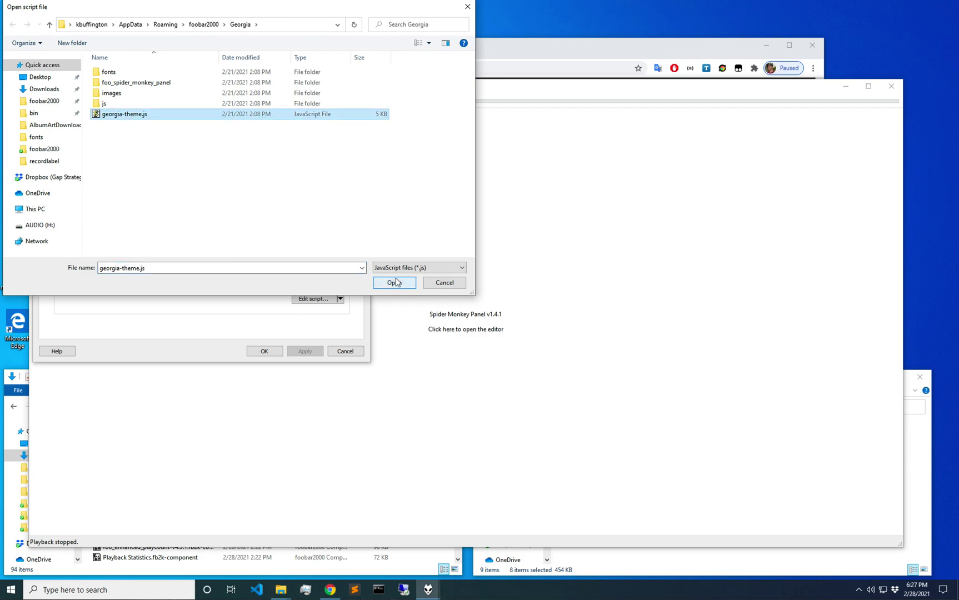
{"action": "left_click", "coordinate": [395, 283]}
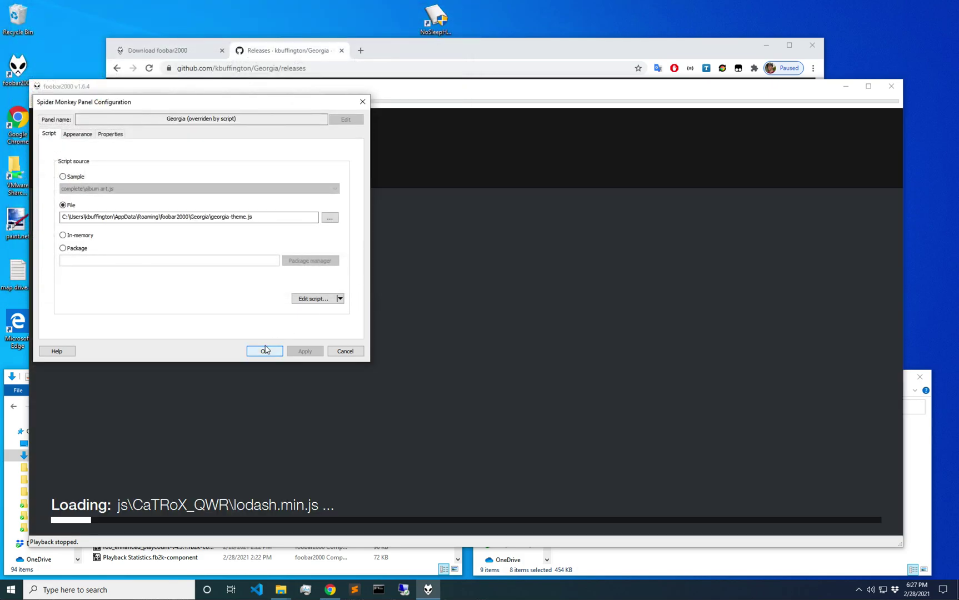
{"action": "left_click", "coordinate": [265, 349]}
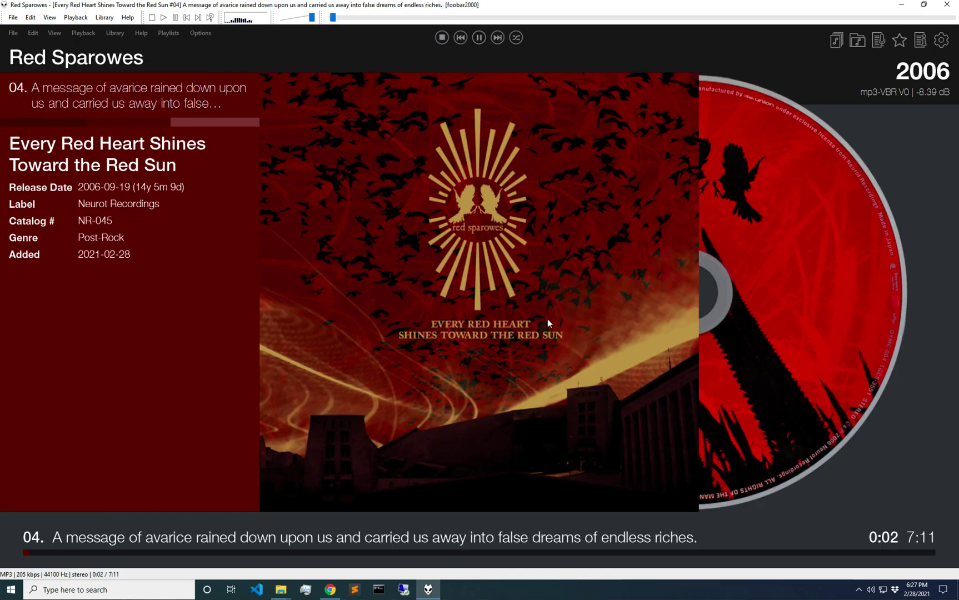
Pause playback and check the Georgia Theme Status for installed fonts, images and components
{"action": "left_click", "coordinate": [481, 283]}
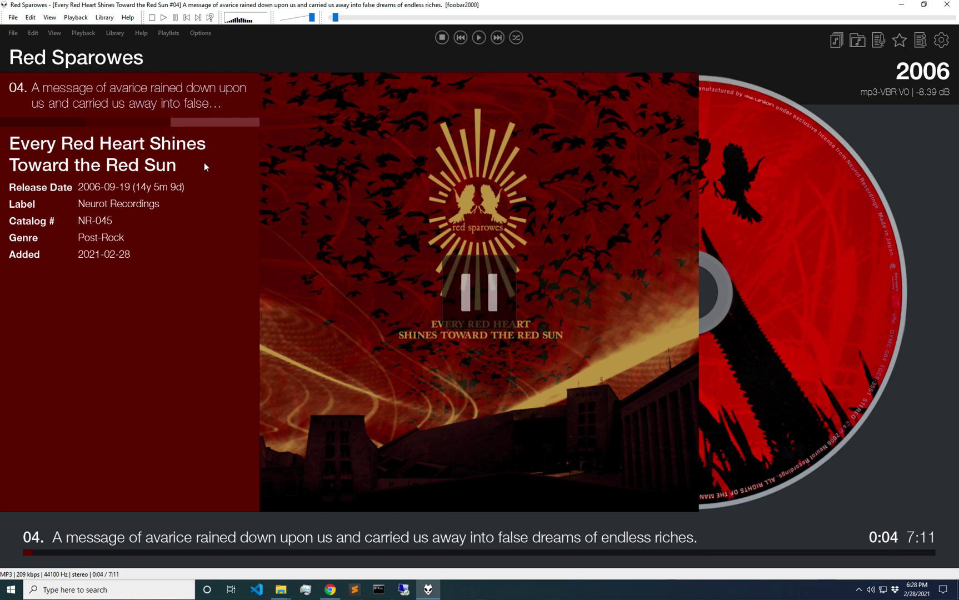
{"action": "left_click", "coordinate": [142, 34]}
{"action": "mouse_move", "coordinate": [148, 47]}
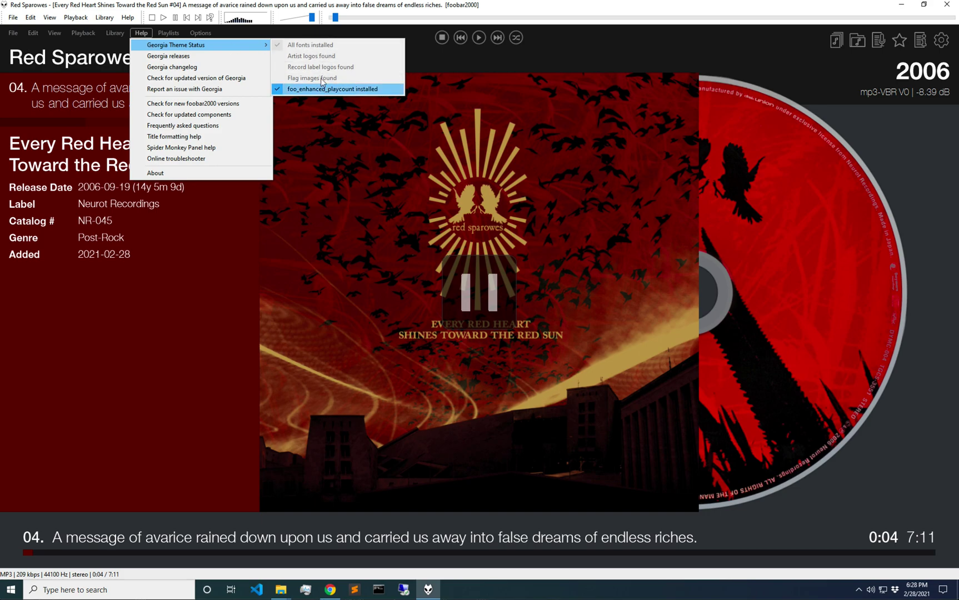
{"action": "left_click", "coordinate": [224, 288]}
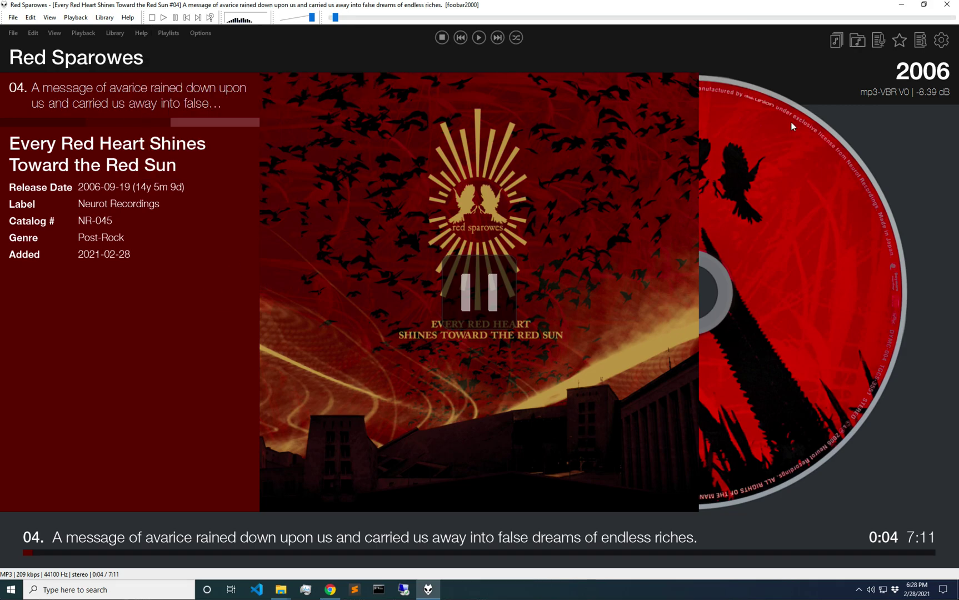
Restore foobar2000 to a smaller window, switch to File Explorer and create a folder named images in the foobar2000 profile folder
{"action": "left_click", "coordinate": [924, 4]}
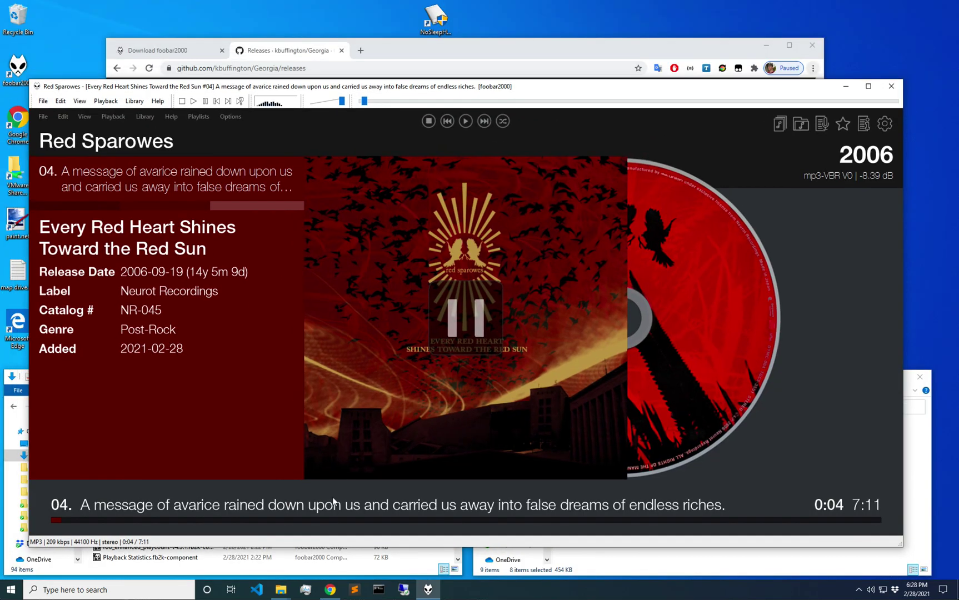
{"action": "left_click", "coordinate": [428, 556]}
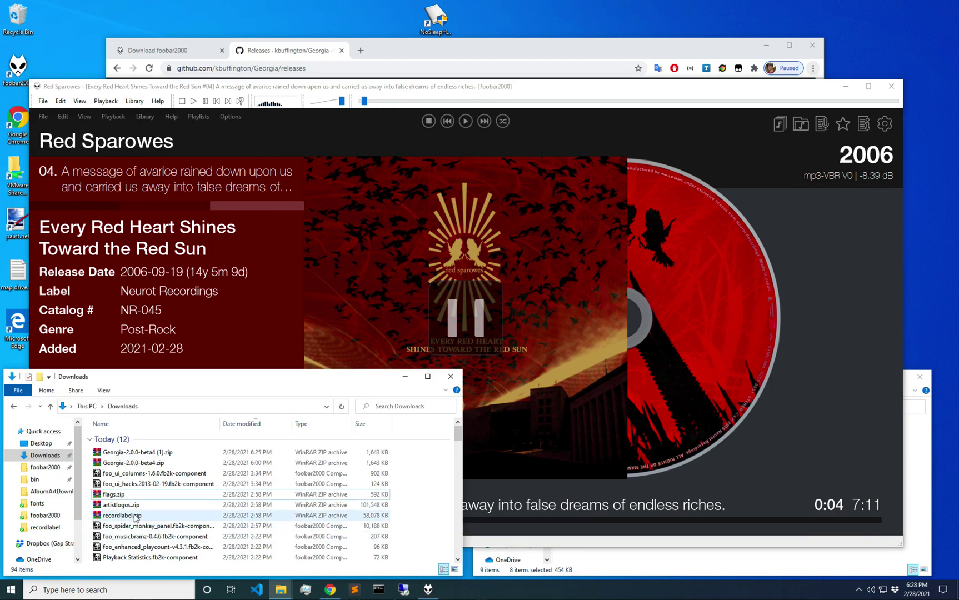
{"action": "left_click", "coordinate": [685, 554]}
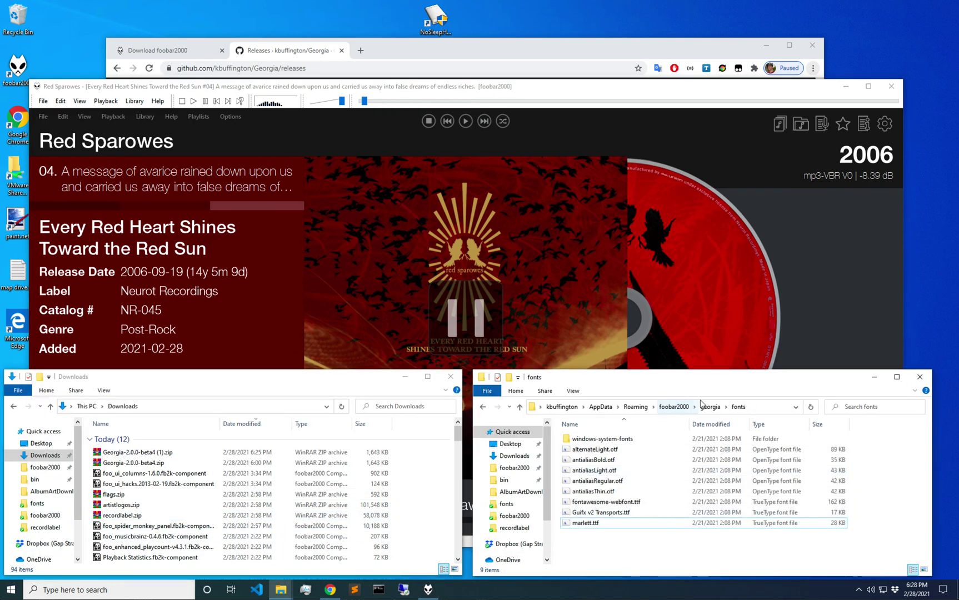
{"action": "left_click", "coordinate": [675, 407]}
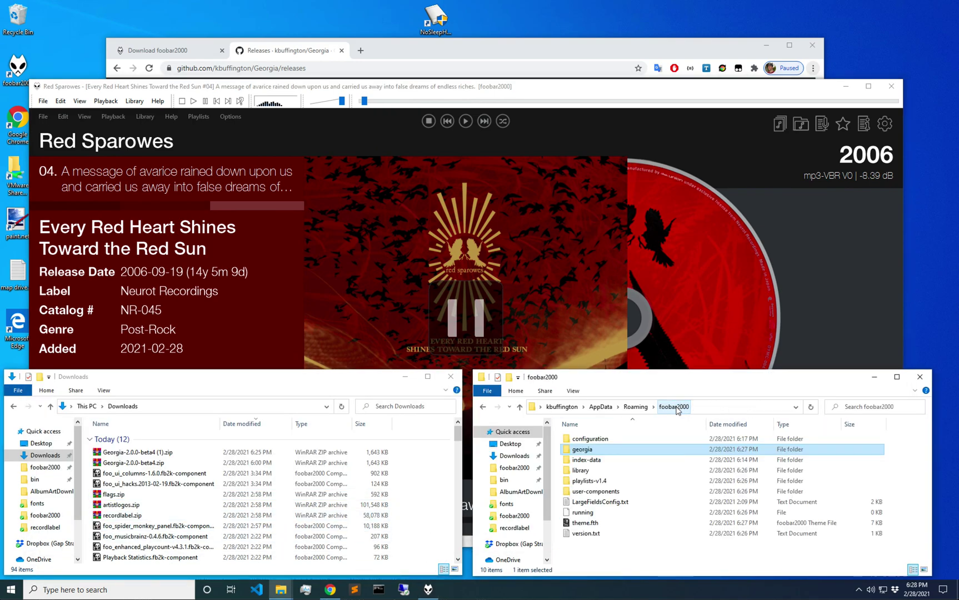
{"action": "right_click", "coordinate": [594, 549]}
{"action": "mouse_move", "coordinate": [632, 522]}
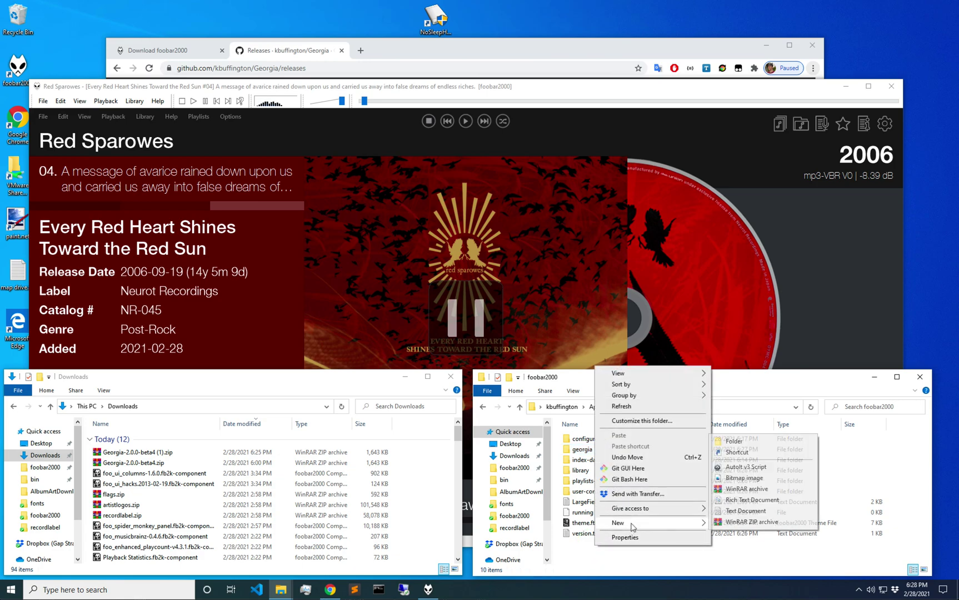
{"action": "left_click", "coordinate": [752, 443]}
{"action": "type", "text": "images"}
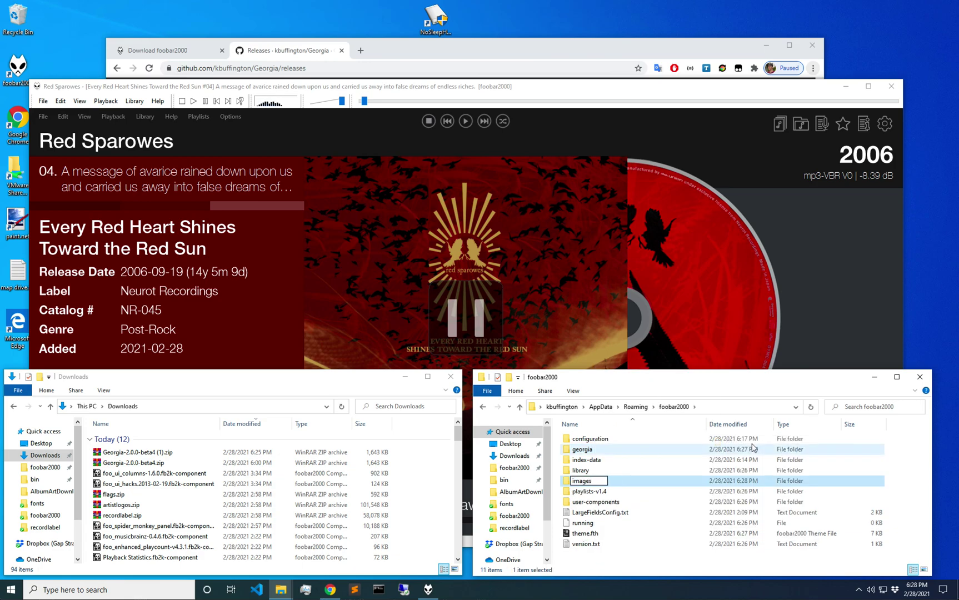
{"action": "key", "text": "Return"}
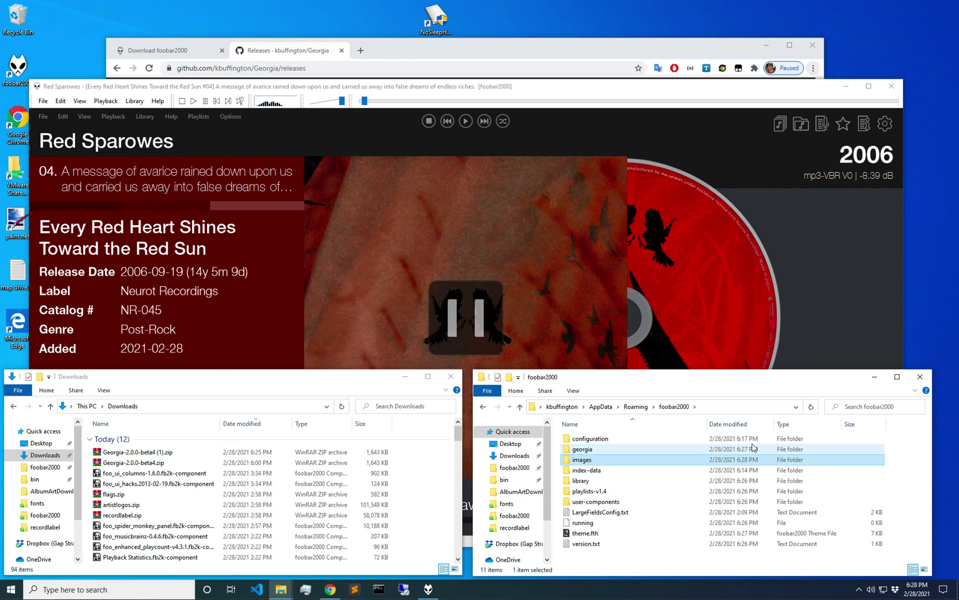
{"action": "double_click", "coordinate": [582, 450]}
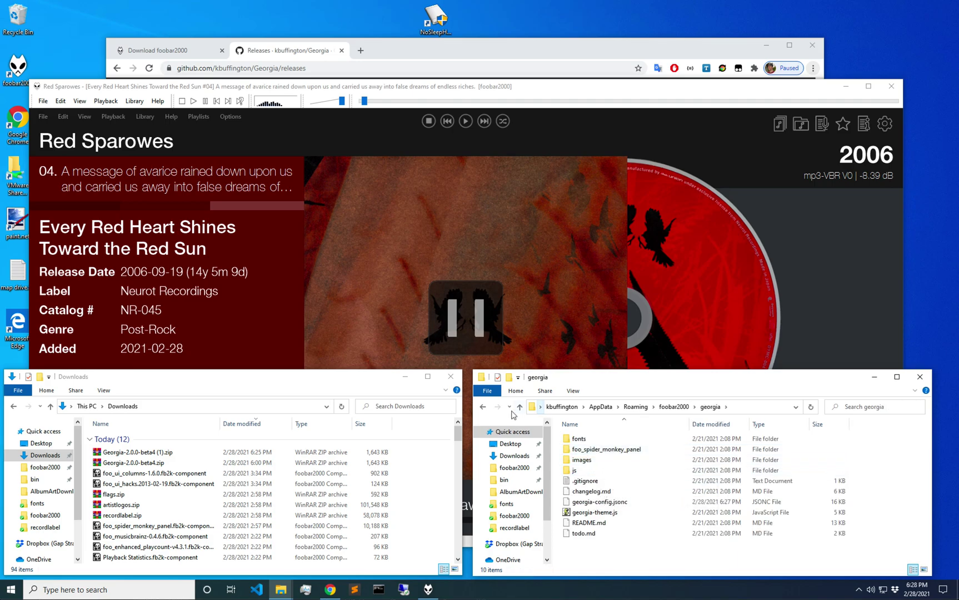
{"action": "left_click", "coordinate": [486, 408]}
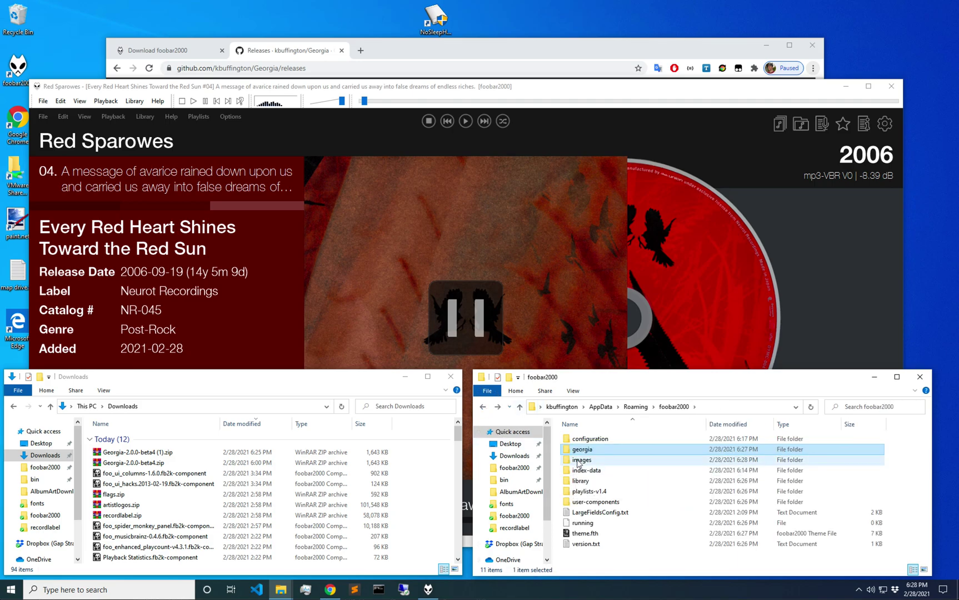
Extract recordlabel.zip from Downloads into the foobar2000 profile's images folder
{"action": "left_click", "coordinate": [122, 515]}
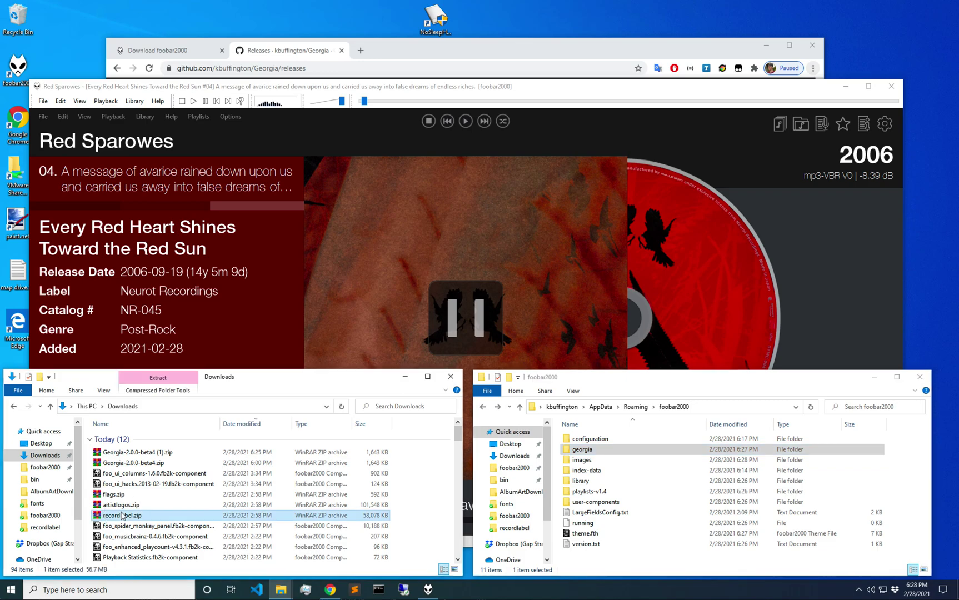
{"action": "double_click", "coordinate": [122, 515]}
{"action": "left_click", "coordinate": [128, 210]}
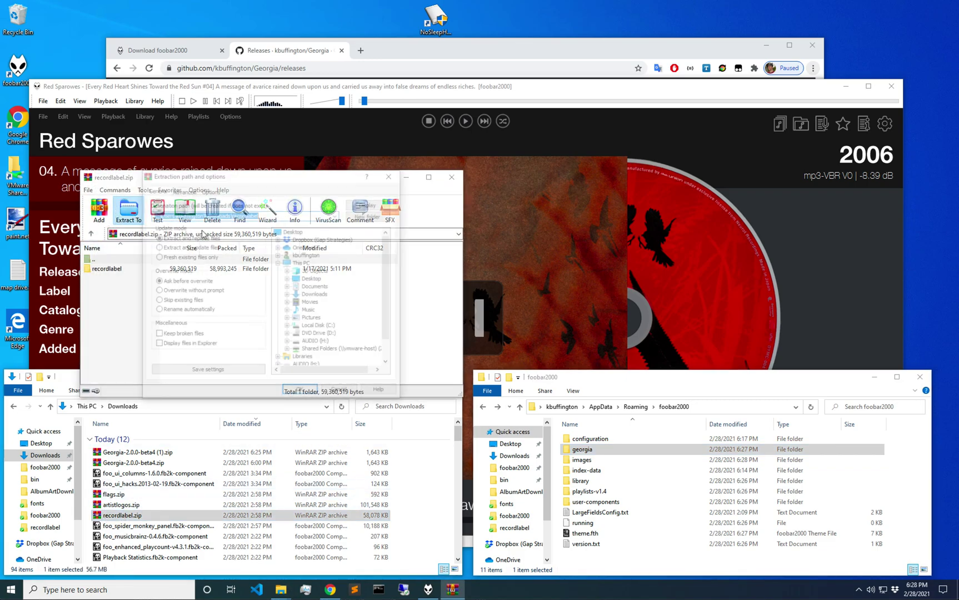
{"action": "left_click", "coordinate": [337, 215]}
{"action": "left_click", "coordinate": [309, 225]}
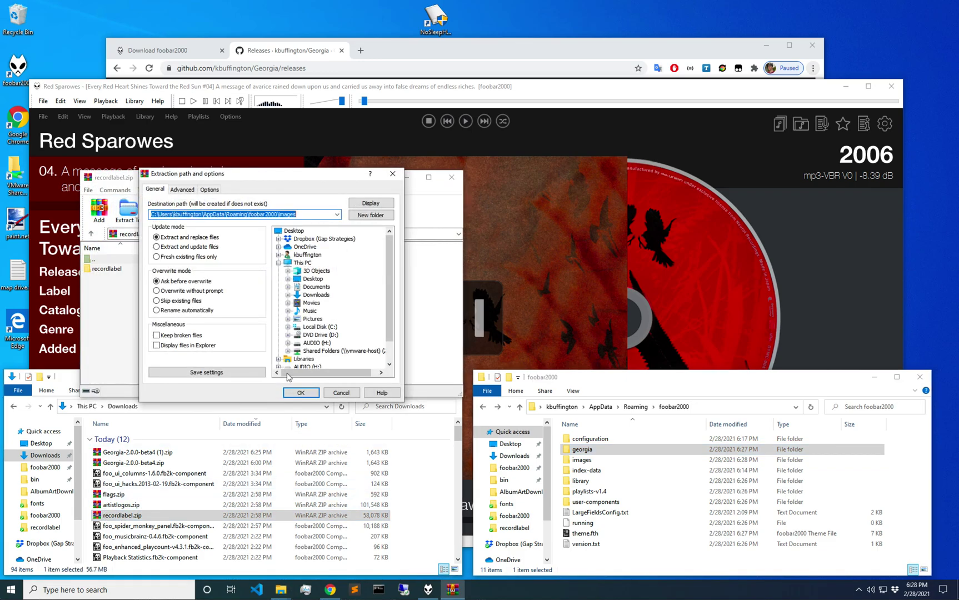
{"action": "left_click", "coordinate": [300, 392]}
Extract artistlogos.zip from Downloads into the foobar2000 profile's images folder
{"action": "left_click", "coordinate": [129, 504]}
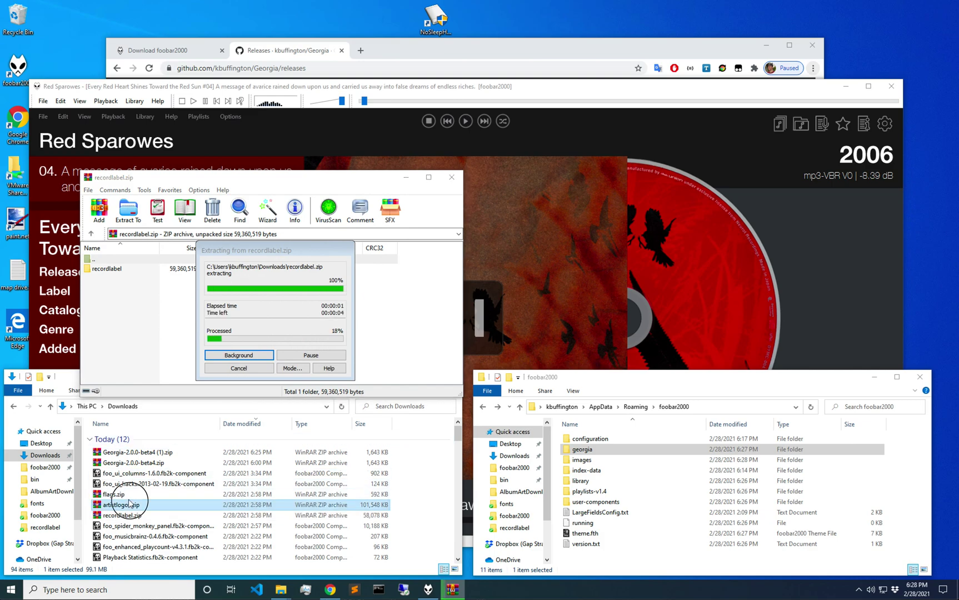
{"action": "double_click", "coordinate": [129, 504]}
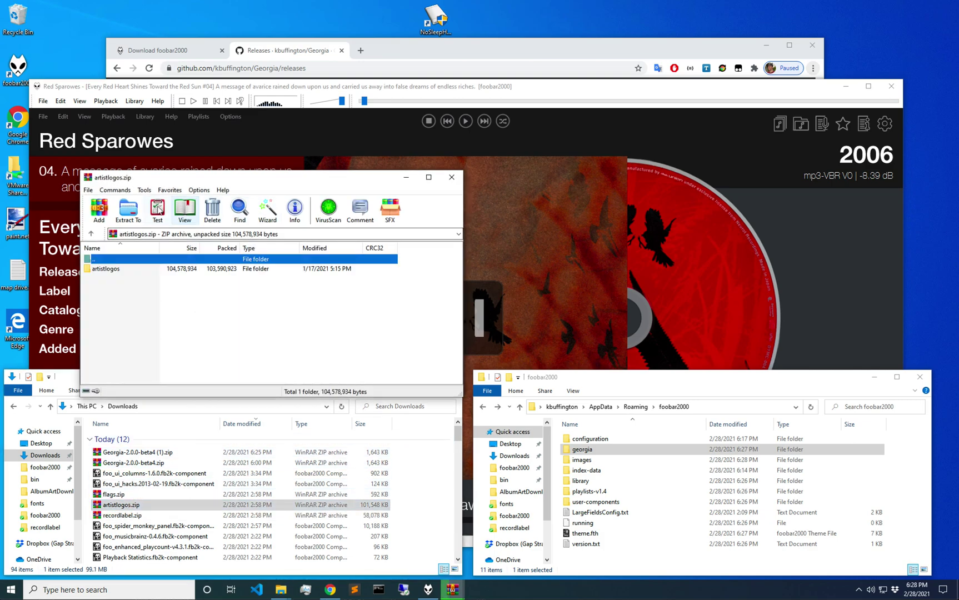
{"action": "left_click", "coordinate": [128, 210]}
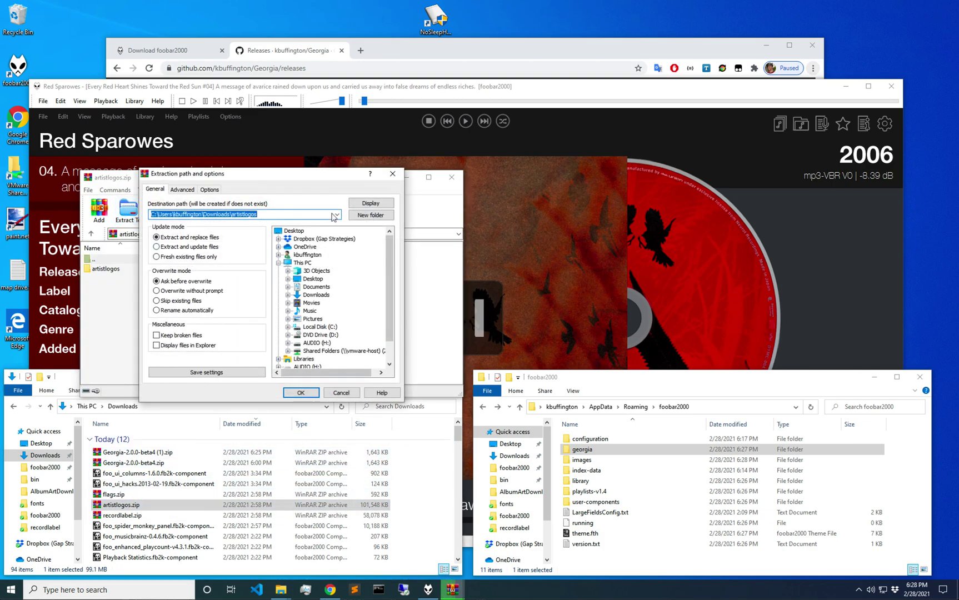
{"action": "left_click", "coordinate": [336, 215]}
{"action": "left_click", "coordinate": [239, 224]}
{"action": "left_click", "coordinate": [300, 393]}
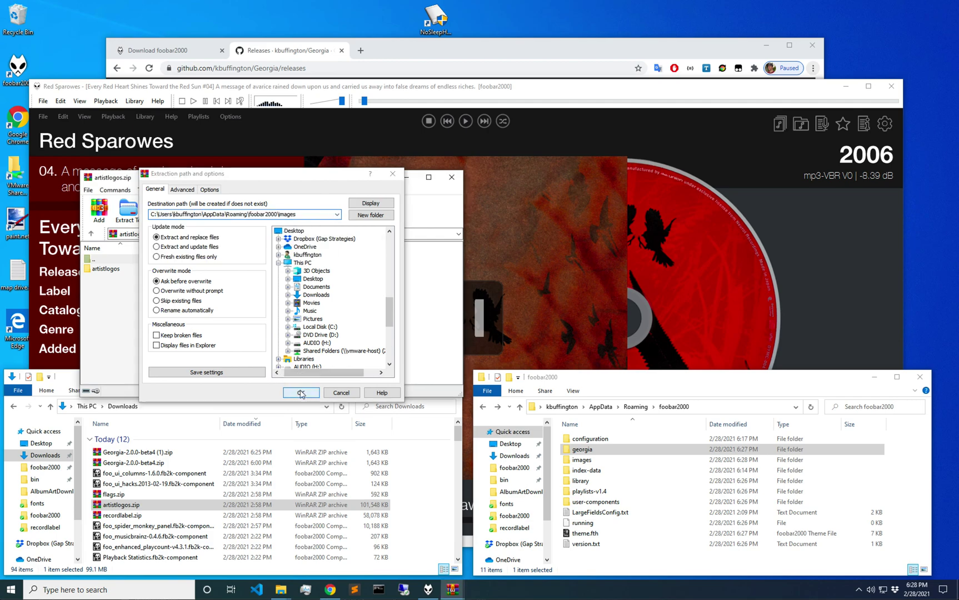
Extract flags.zip from Downloads into the foobar2000 profile's images folder
{"action": "left_click", "coordinate": [113, 494]}
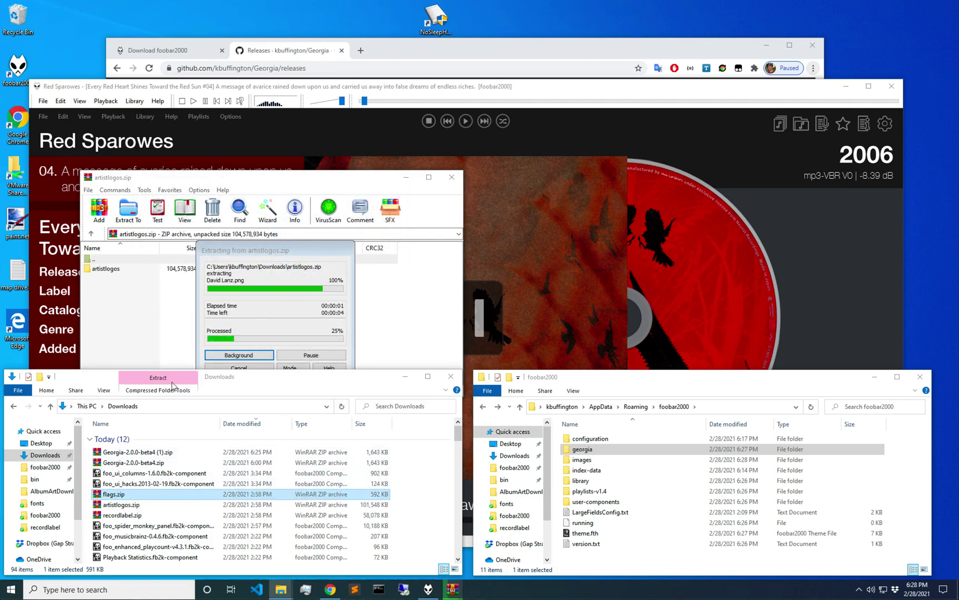
{"action": "left_click", "coordinate": [128, 210]}
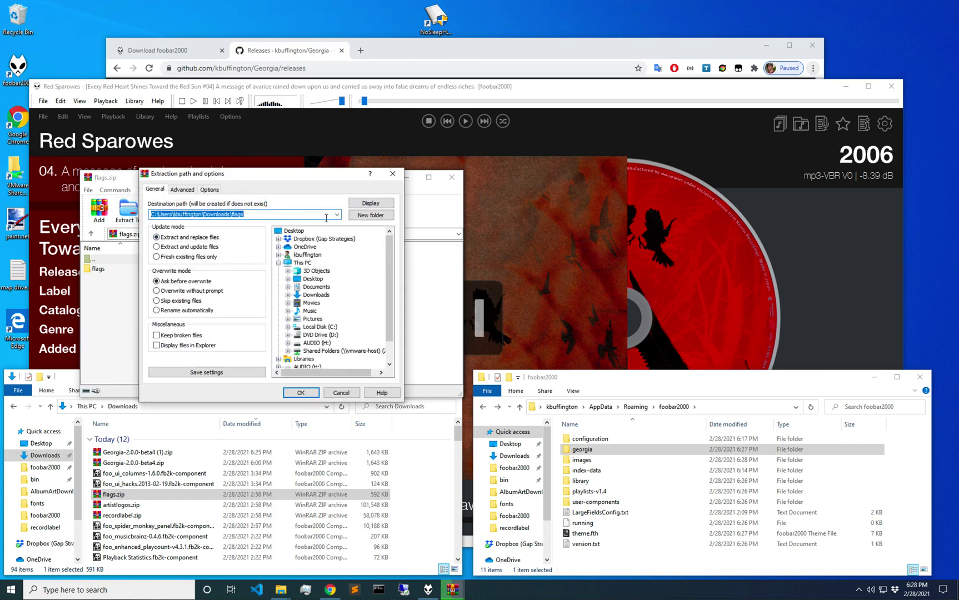
{"action": "left_click", "coordinate": [336, 215]}
{"action": "left_click", "coordinate": [292, 224]}
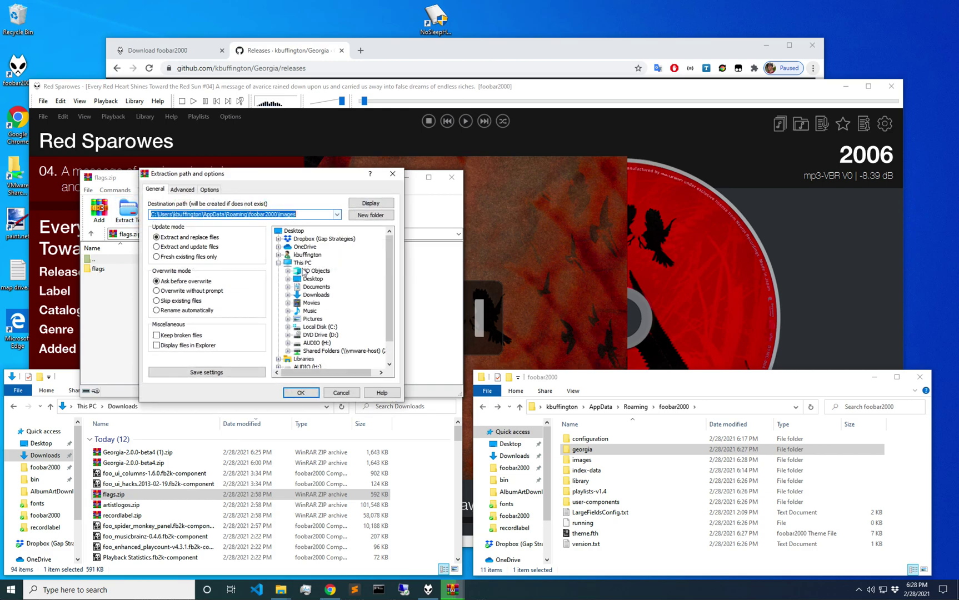
{"action": "left_click", "coordinate": [301, 393]}
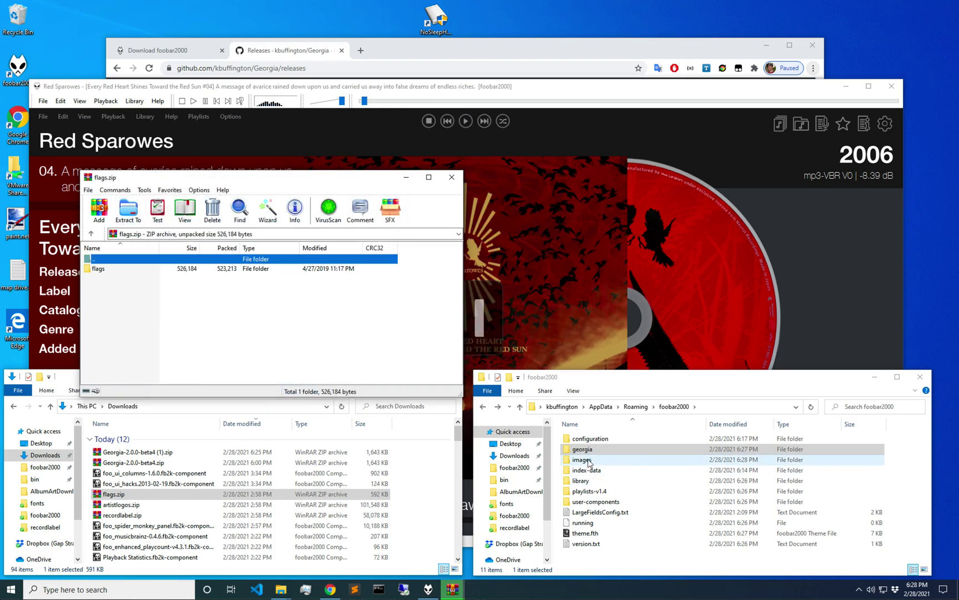
Open the foobar2000 profile's images folder in File Explorer to check the extracted folders, and close the WinRAR archive windows
{"action": "double_click", "coordinate": [584, 460]}
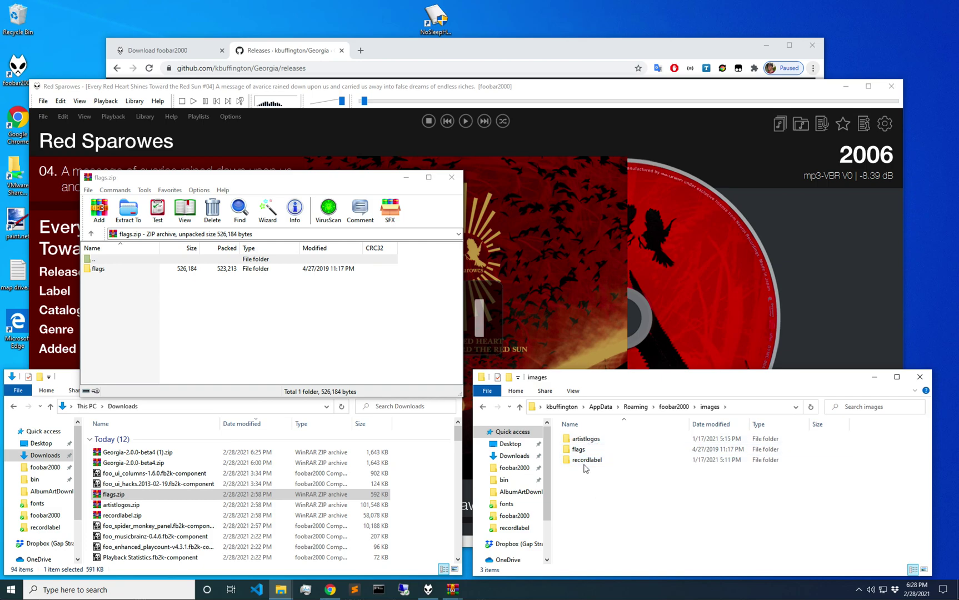
{"action": "left_click", "coordinate": [453, 177]}
{"action": "left_click", "coordinate": [453, 177]}
{"action": "left_click", "coordinate": [453, 176]}
{"action": "left_click", "coordinate": [454, 176]}
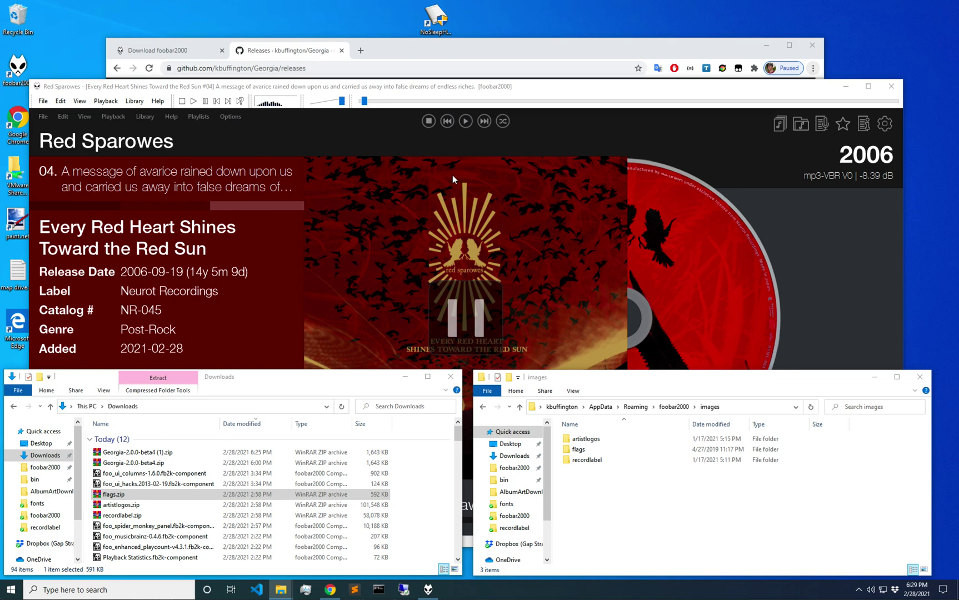
Switch to foobar2000, stop playback to recheck the Georgia Theme Status, and replay the track briefly to examine the artist logo, flag and label images
{"action": "left_click", "coordinate": [428, 120]}
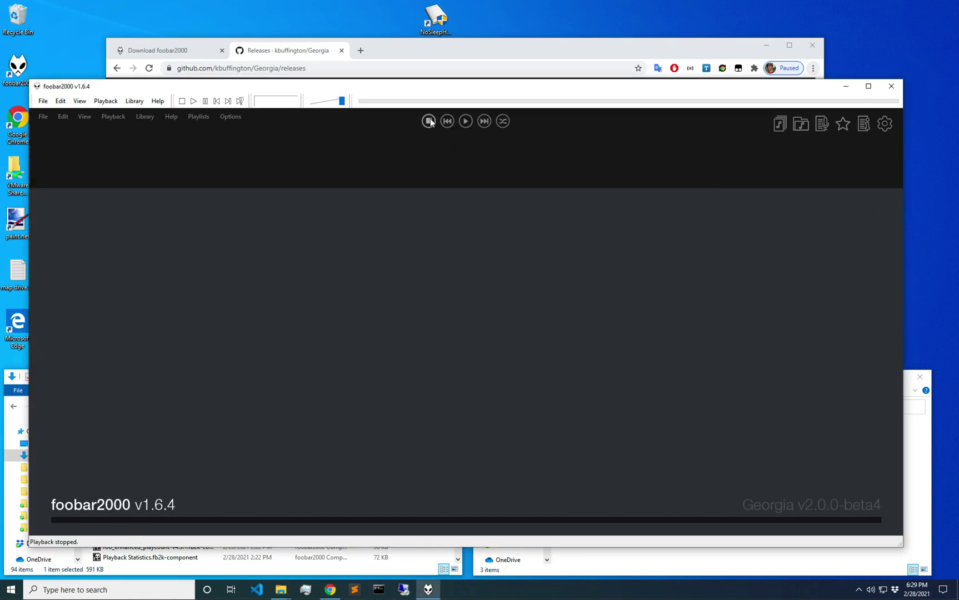
{"action": "left_click", "coordinate": [171, 116]}
{"action": "mouse_move", "coordinate": [261, 128]}
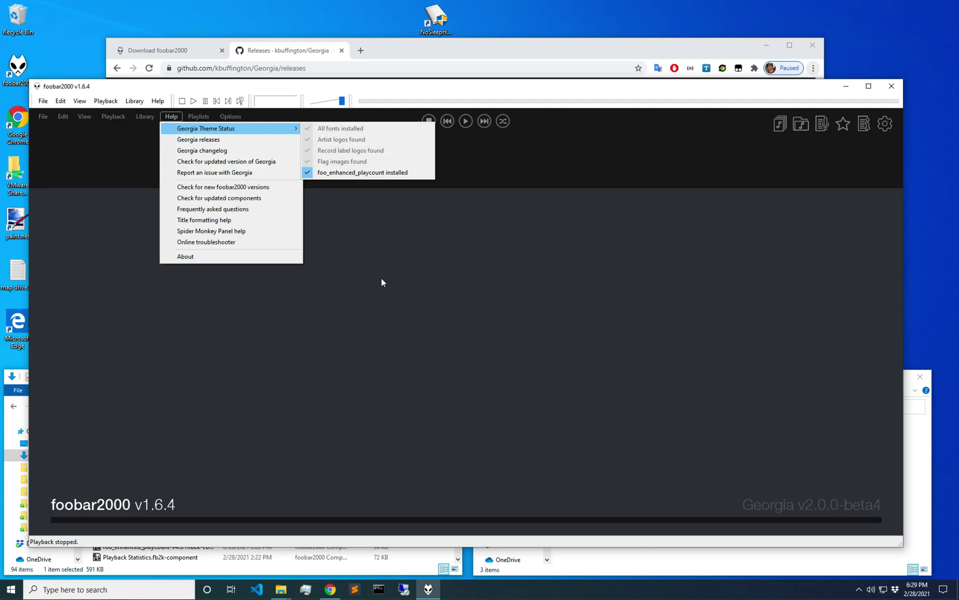
{"action": "left_click", "coordinate": [411, 242]}
{"action": "left_click", "coordinate": [458, 121]}
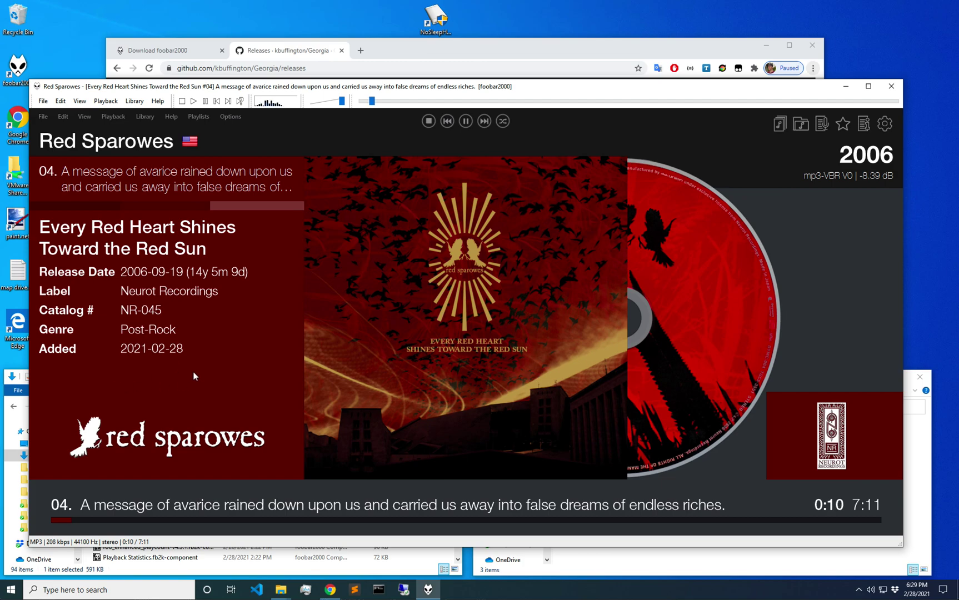
{"action": "left_click", "coordinate": [408, 323]}
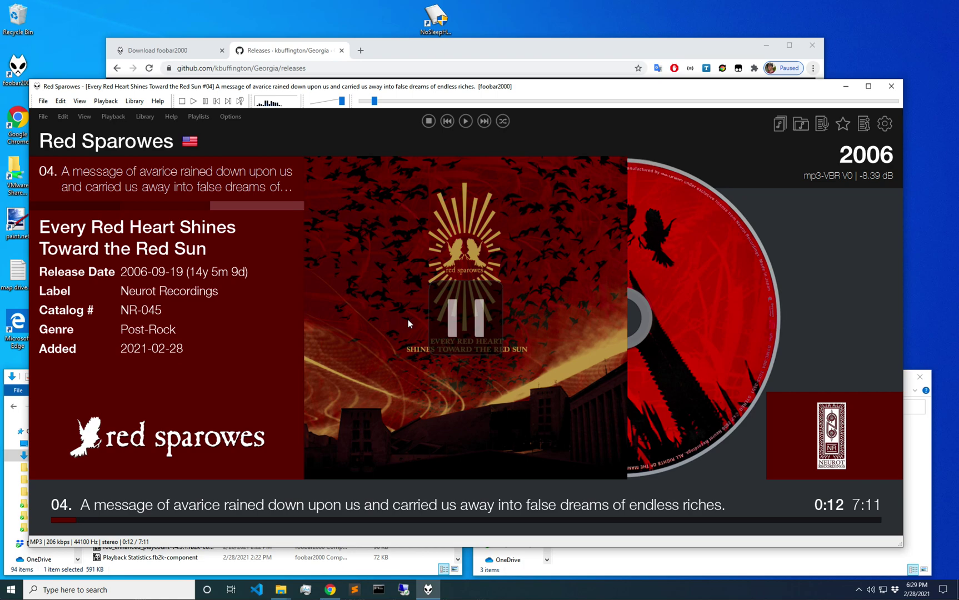
Enable Retrieve Last.fm Scrobbles in the Enhanced Playcount preferences and enter the account's Last.fm username
{"action": "key", "text": "ctrl+p"}
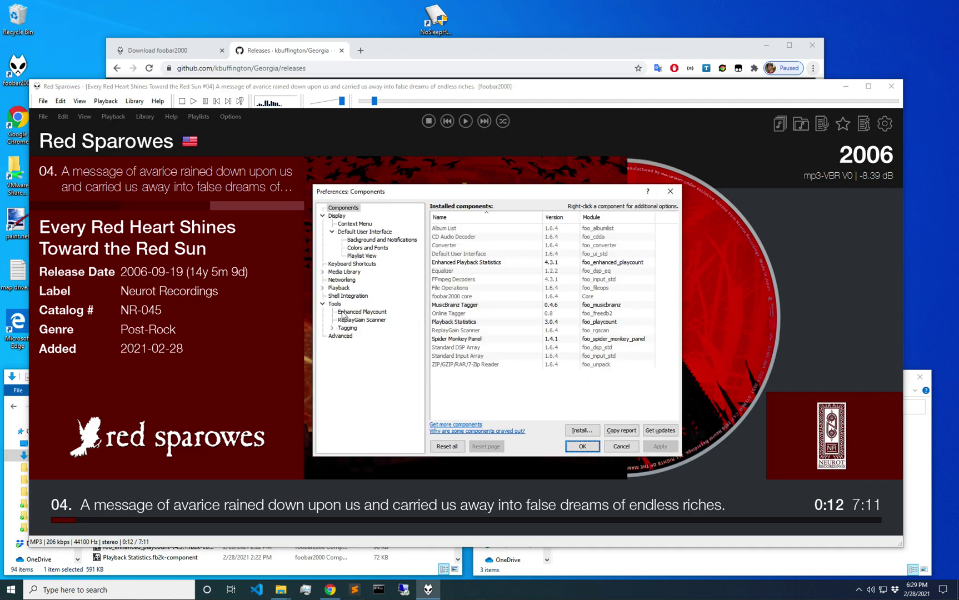
{"action": "left_click", "coordinate": [361, 311]}
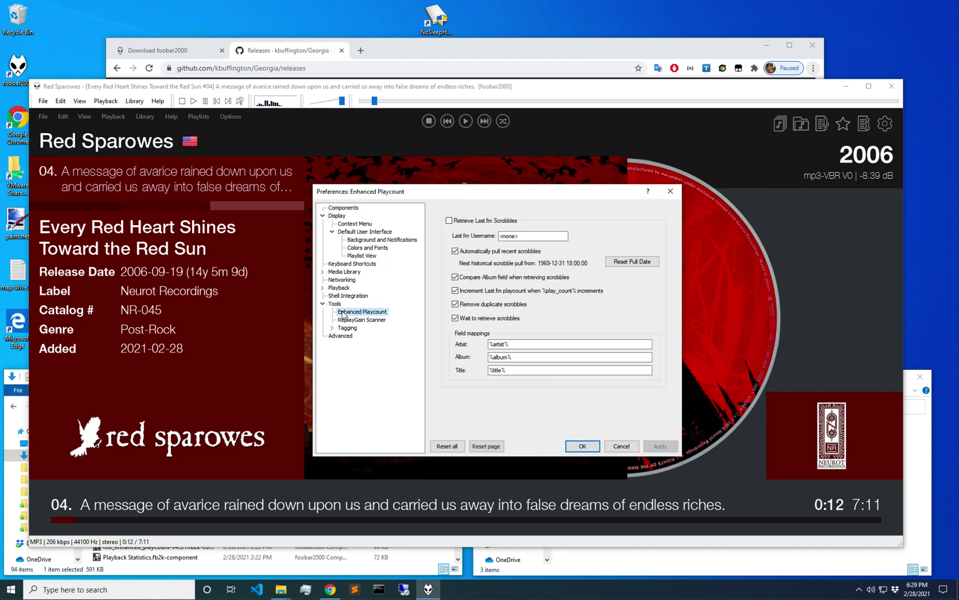
{"action": "left_click", "coordinate": [499, 221]}
{"action": "double_click", "coordinate": [533, 236]}
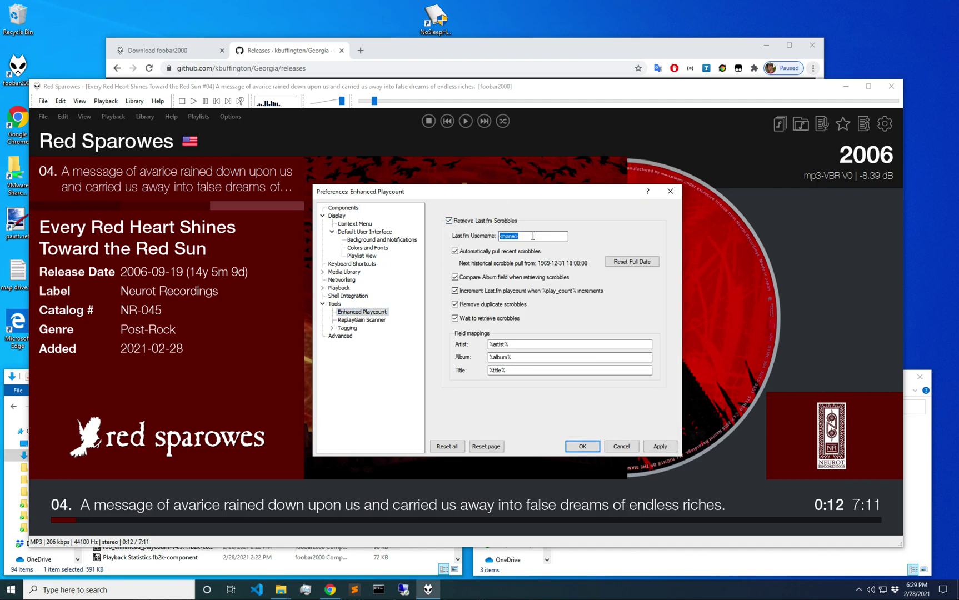
{"action": "type", "text": "MordredKLB"}
{"action": "left_click", "coordinate": [583, 446]}
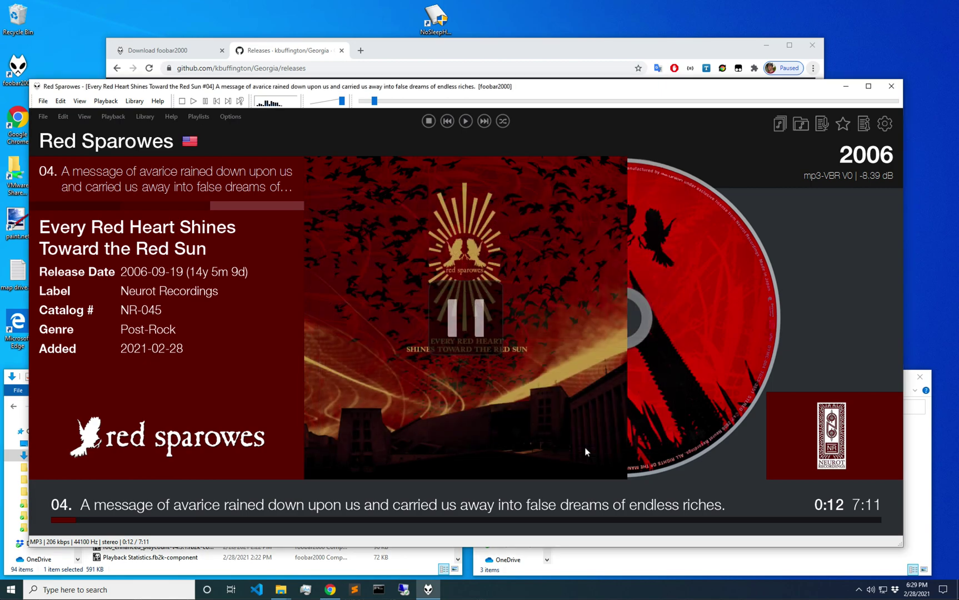
Restart the track, pause it to check the play count and last played details retrieved from Last.fm, and stop playback
{"action": "left_click", "coordinate": [429, 122]}
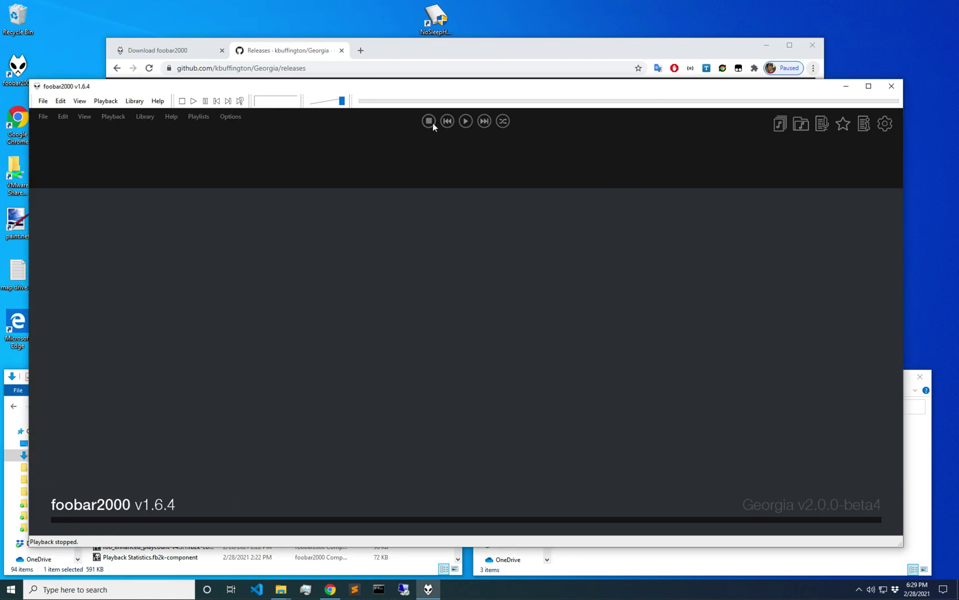
{"action": "left_click", "coordinate": [465, 122]}
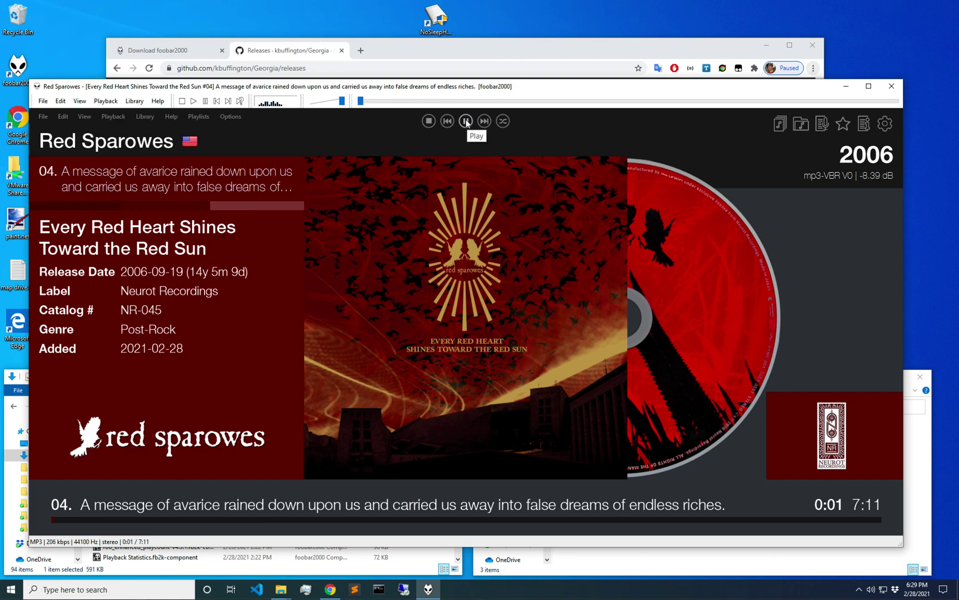
{"action": "left_click", "coordinate": [465, 123]}
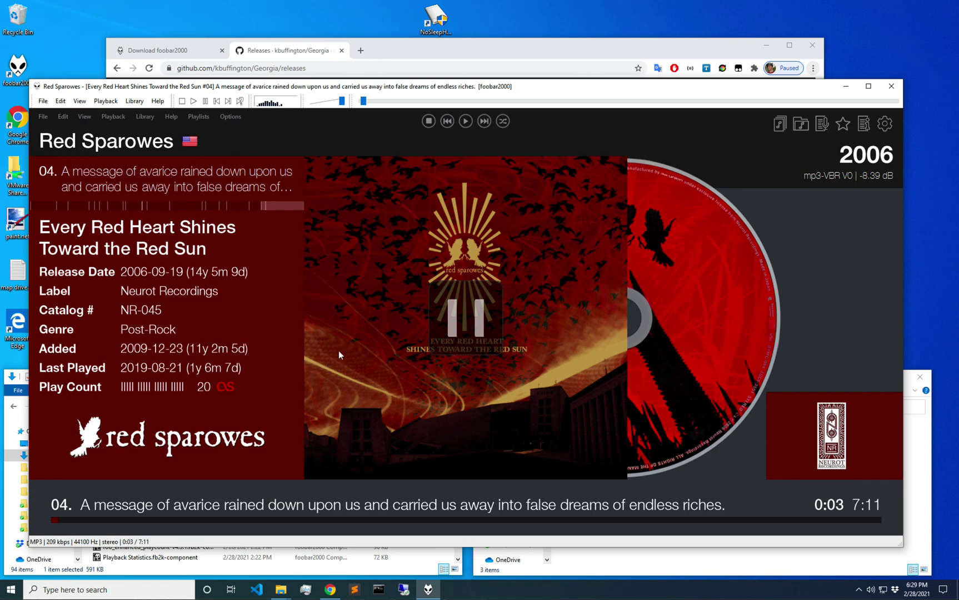
{"action": "left_click", "coordinate": [428, 121]}
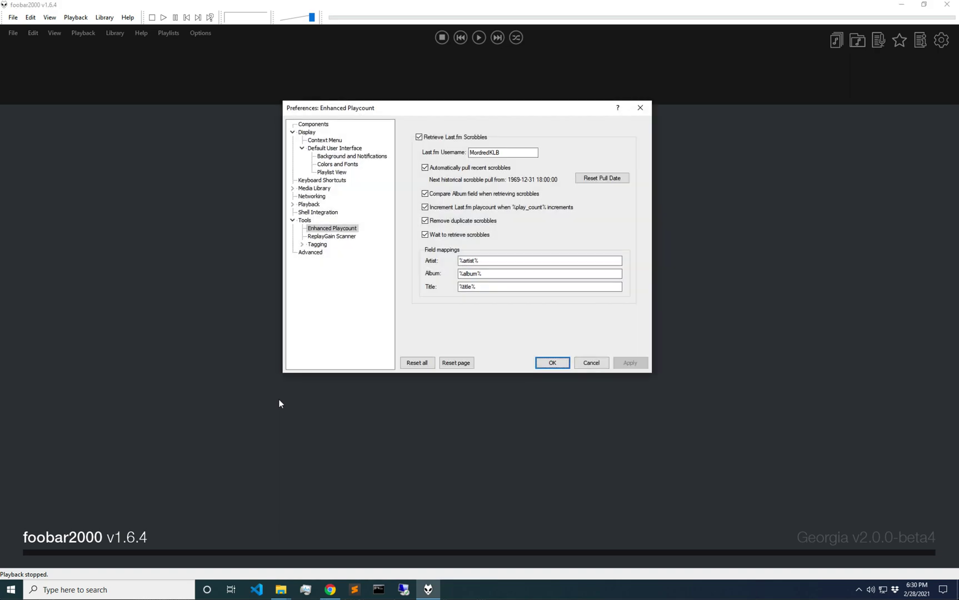
Install the components foo_ui_columns-1.6.0 and foo_ui_hacks.2013-02-19 from Downloads and restart foobar2000 to apply them
{"action": "left_click", "coordinate": [318, 126]}
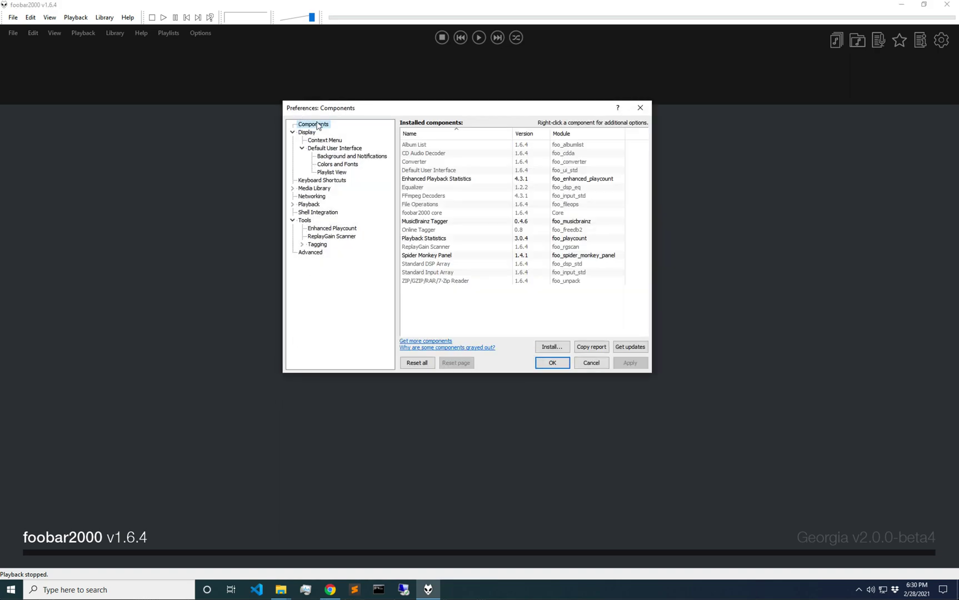
{"action": "left_click", "coordinate": [543, 345]}
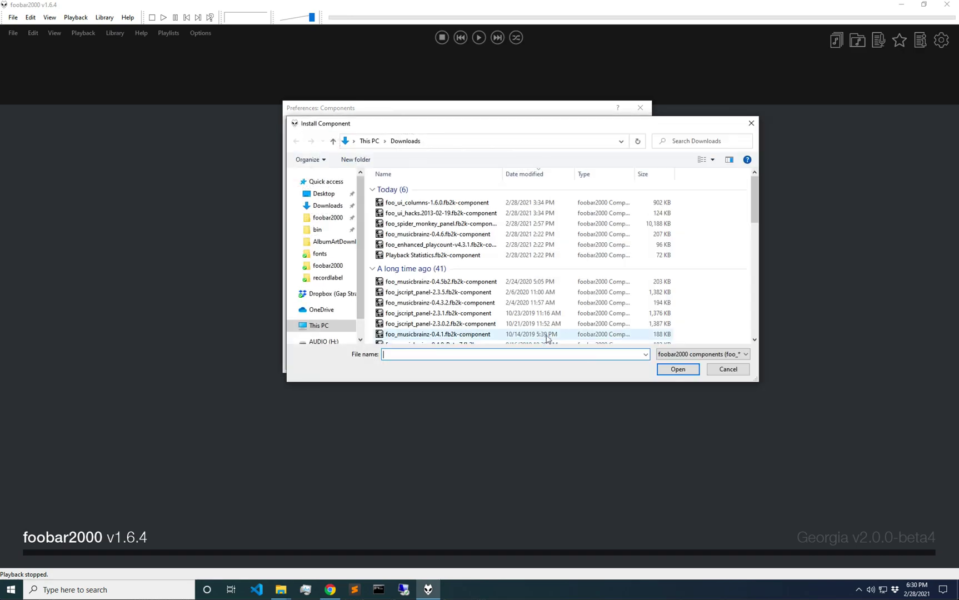
{"action": "left_click", "coordinate": [433, 204]}
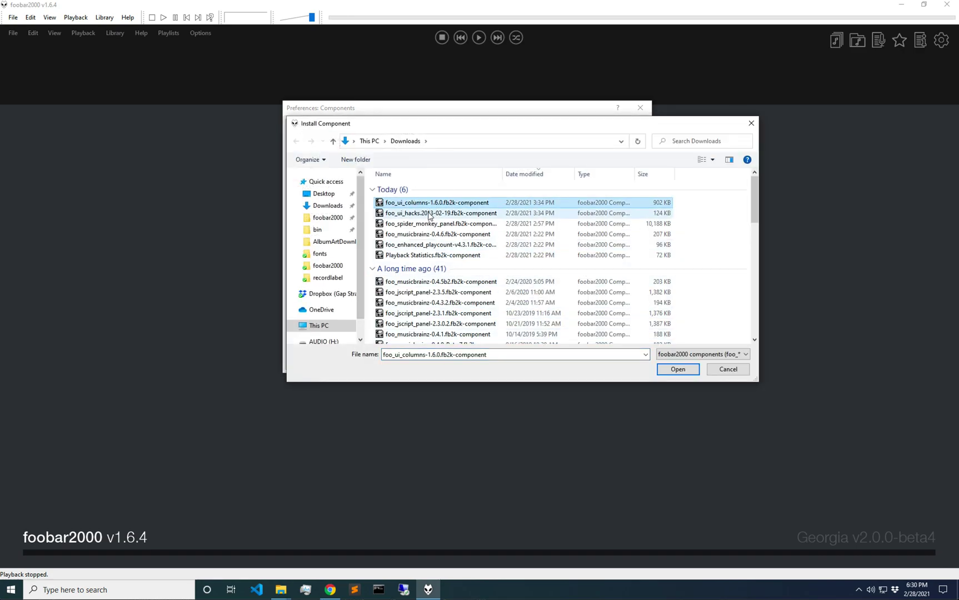
{"action": "left_click", "coordinate": [429, 215], "text": "ctrl"}
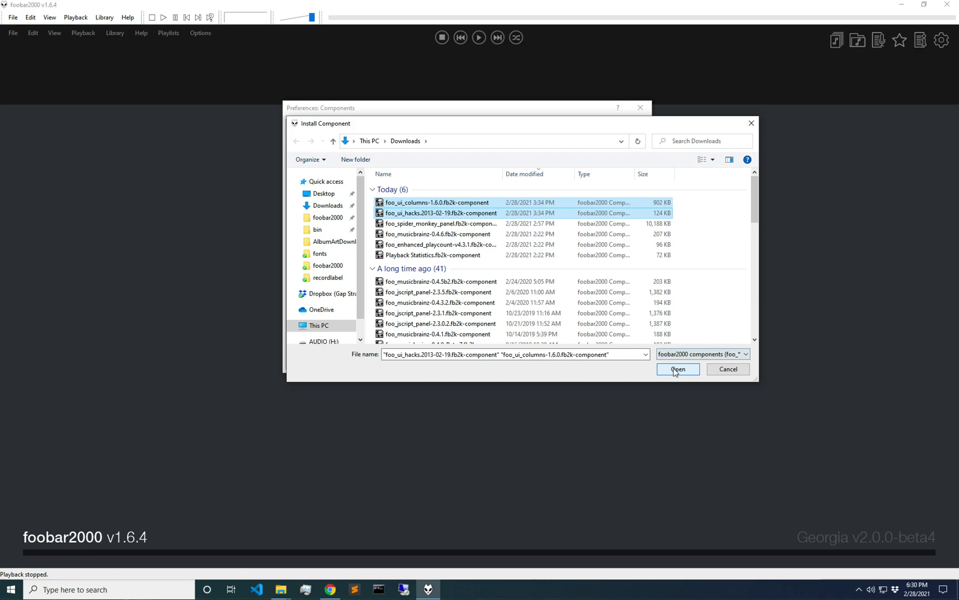
{"action": "left_click", "coordinate": [676, 369]}
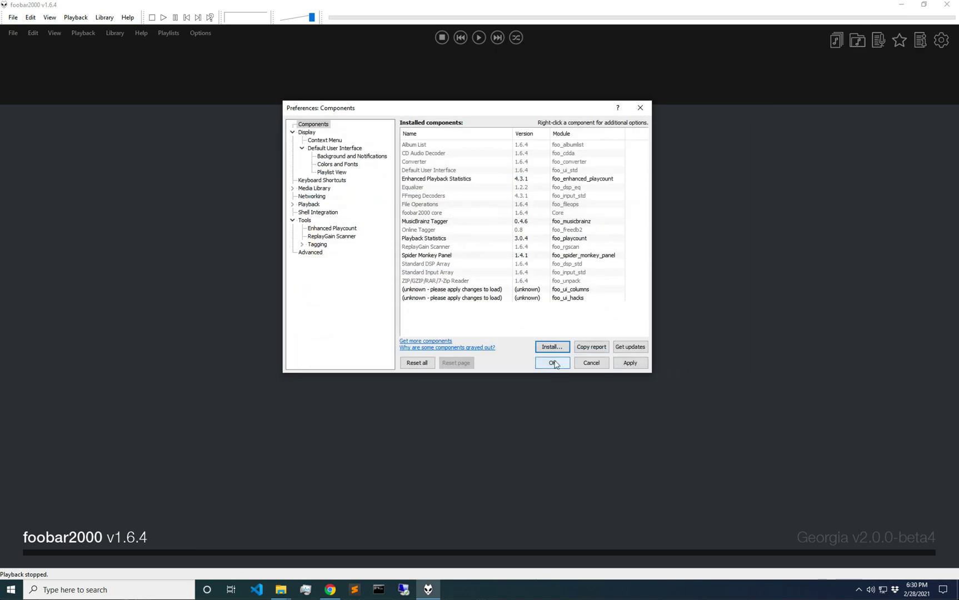
{"action": "left_click", "coordinate": [553, 362]}
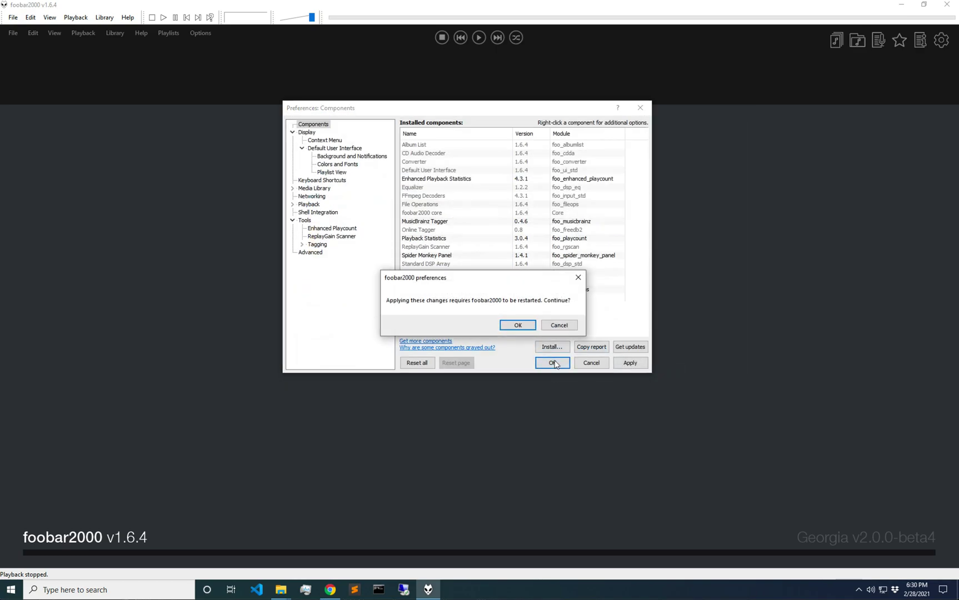
{"action": "left_click", "coordinate": [520, 326]}
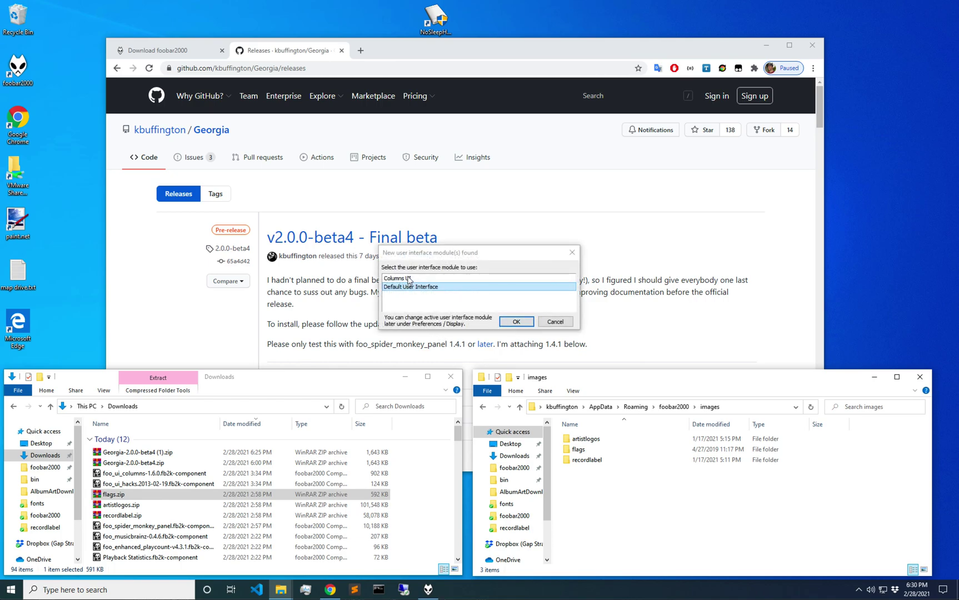
Choose Columns UI as the user interface module and accept its default quick setup
{"action": "left_click", "coordinate": [408, 278]}
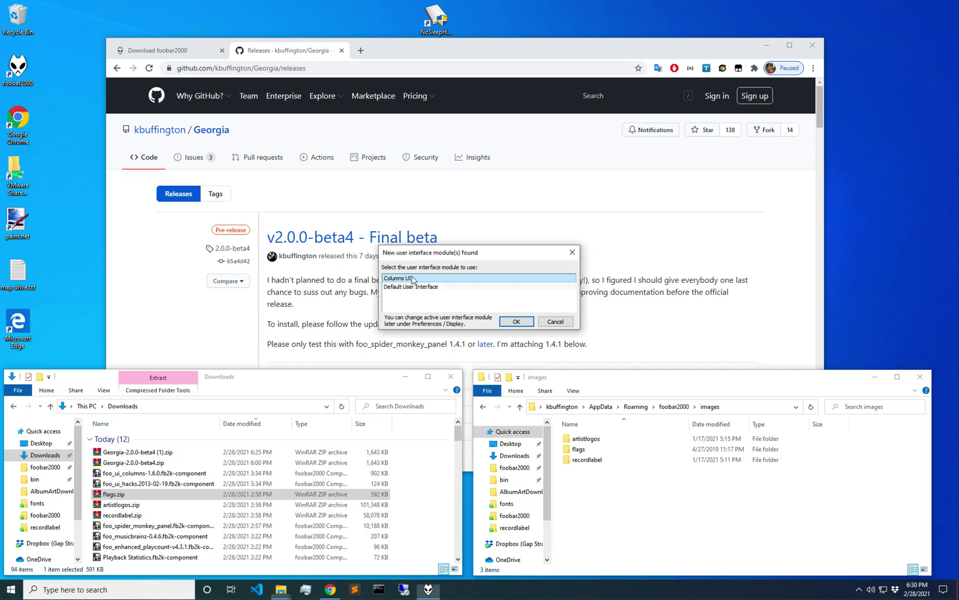
{"action": "left_click", "coordinate": [516, 321]}
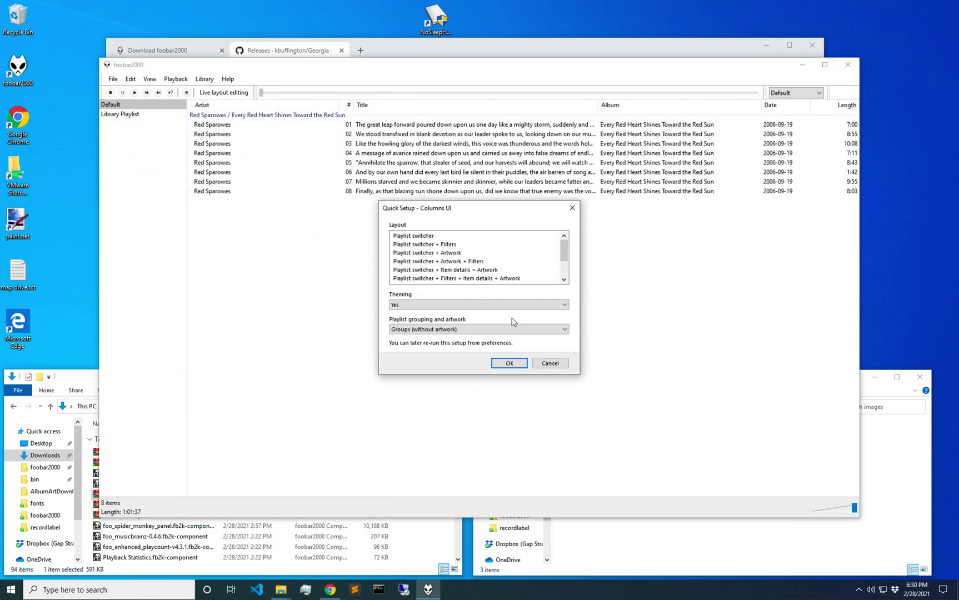
{"action": "left_click", "coordinate": [511, 362]}
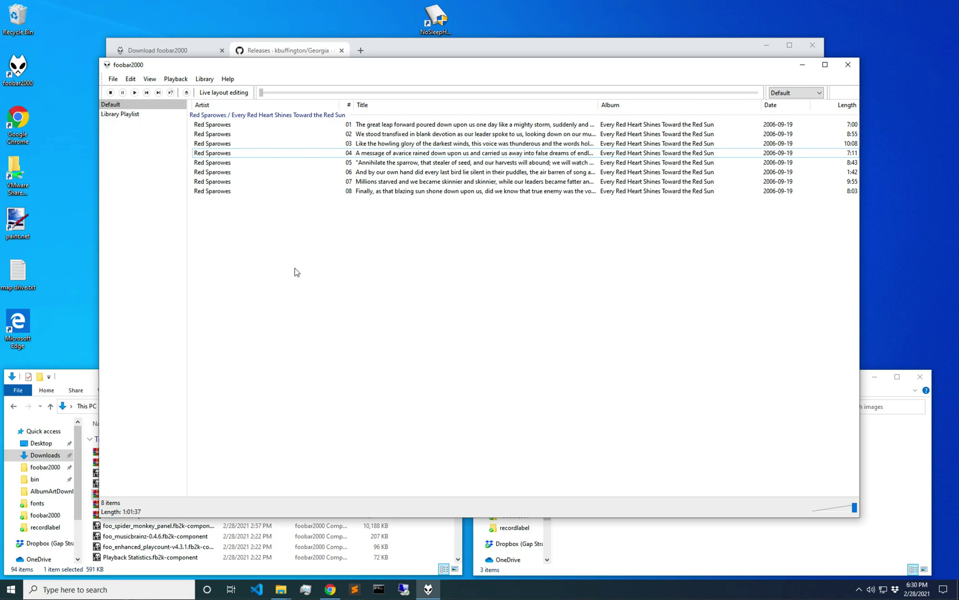
Create a new Columns UI layout preset named Georgia in the preferences
{"action": "key", "text": "ctrl+p"}
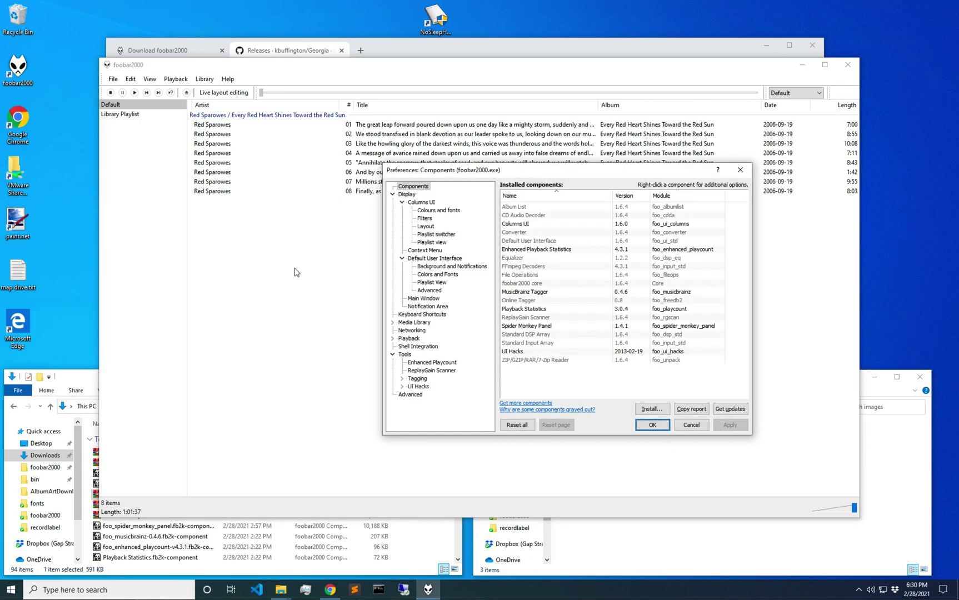
{"action": "left_click", "coordinate": [421, 202]}
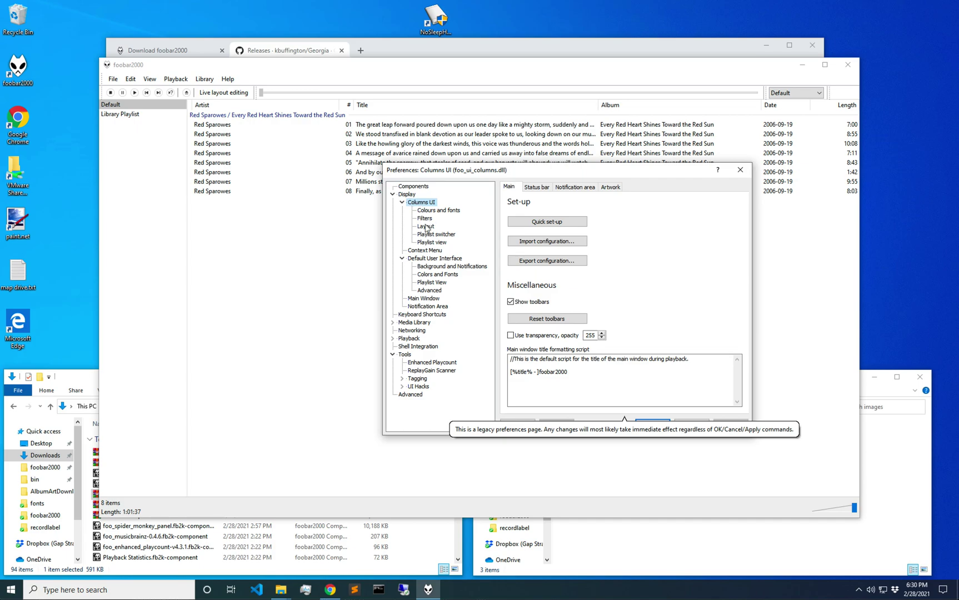
{"action": "left_click", "coordinate": [426, 226]}
{"action": "left_click", "coordinate": [613, 231]}
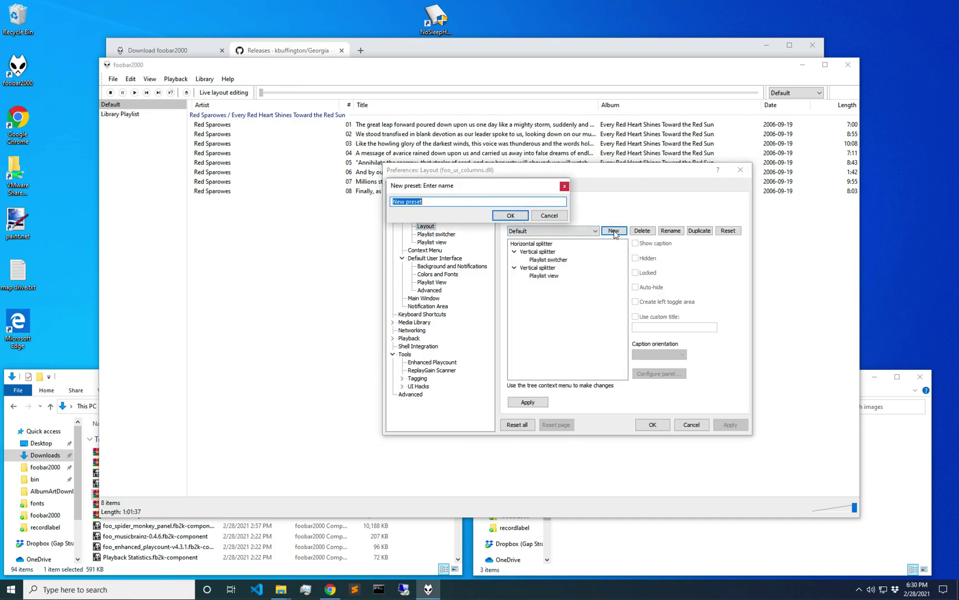
{"action": "type", "text": "Georgia"}
{"action": "key", "text": "Return"}
Change the base of the Georgia layout preset to Spider Monkey Panel and accept the preferences
{"action": "right_click", "coordinate": [521, 244]}
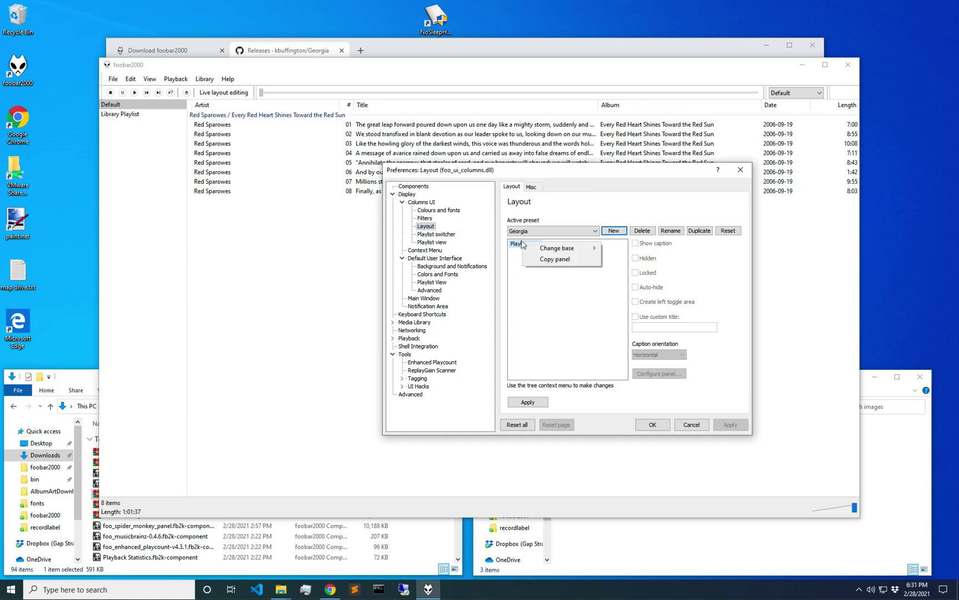
{"action": "mouse_move", "coordinate": [543, 250]}
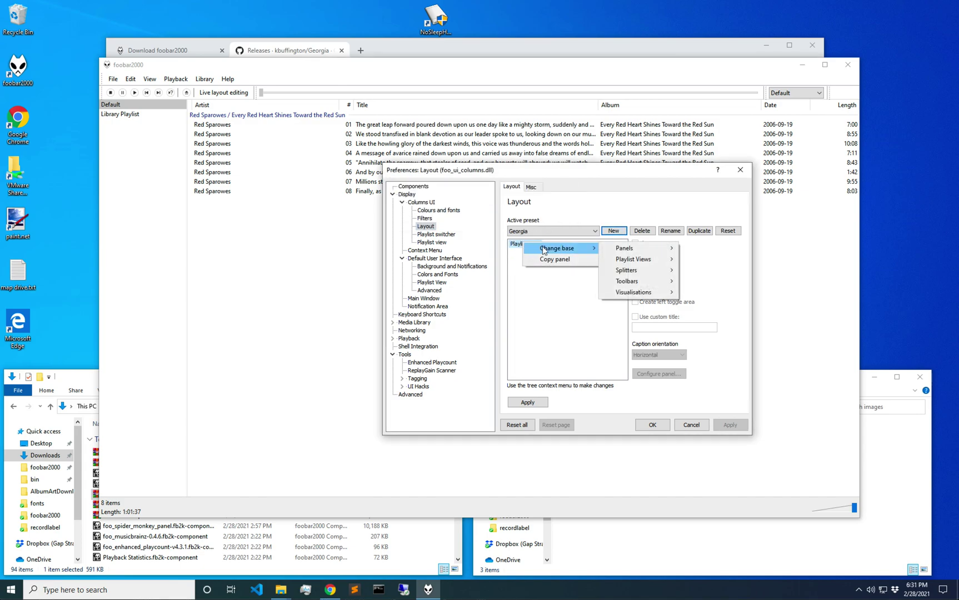
{"action": "mouse_move", "coordinate": [650, 251]}
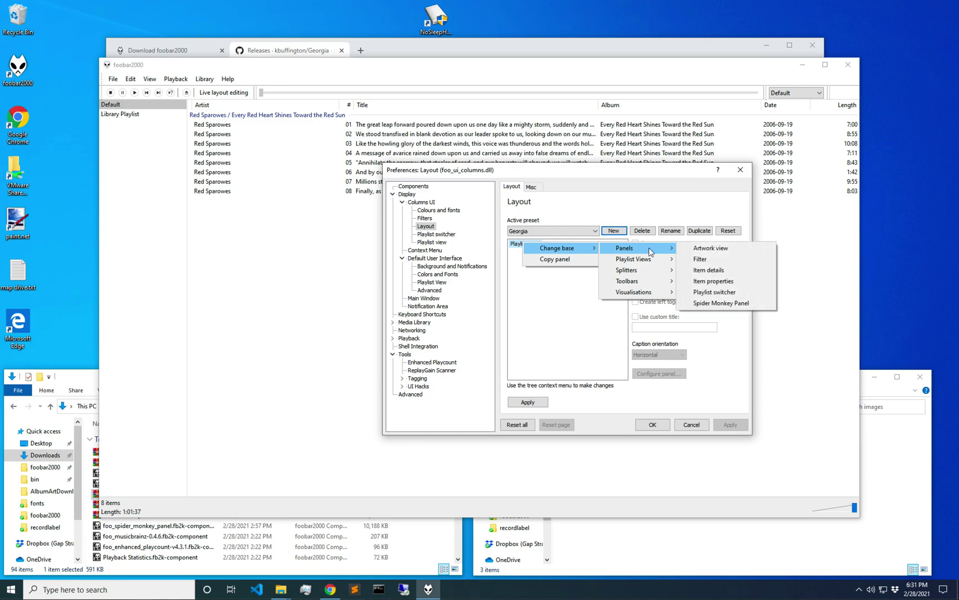
{"action": "left_click", "coordinate": [721, 302]}
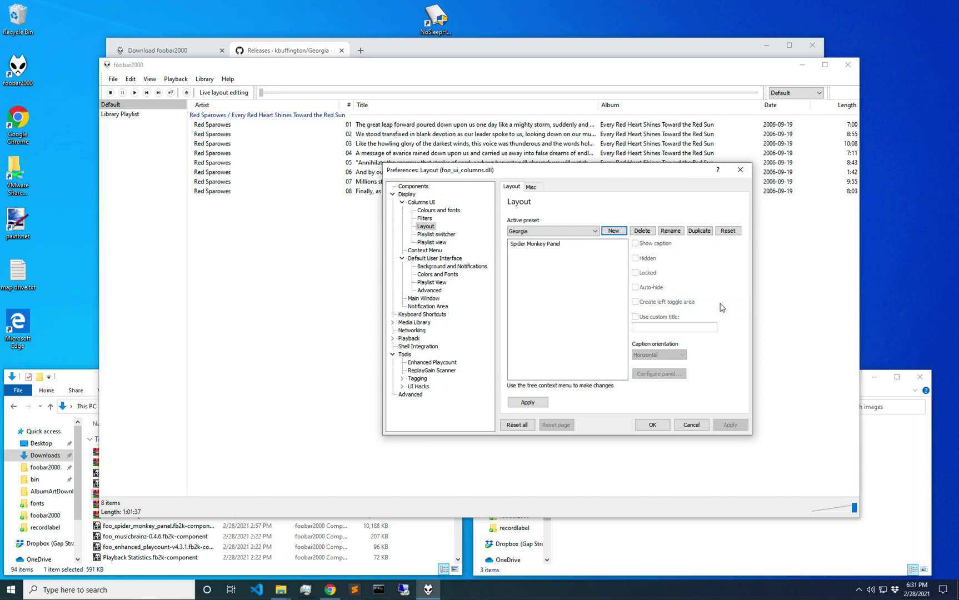
{"action": "left_click", "coordinate": [652, 425]}
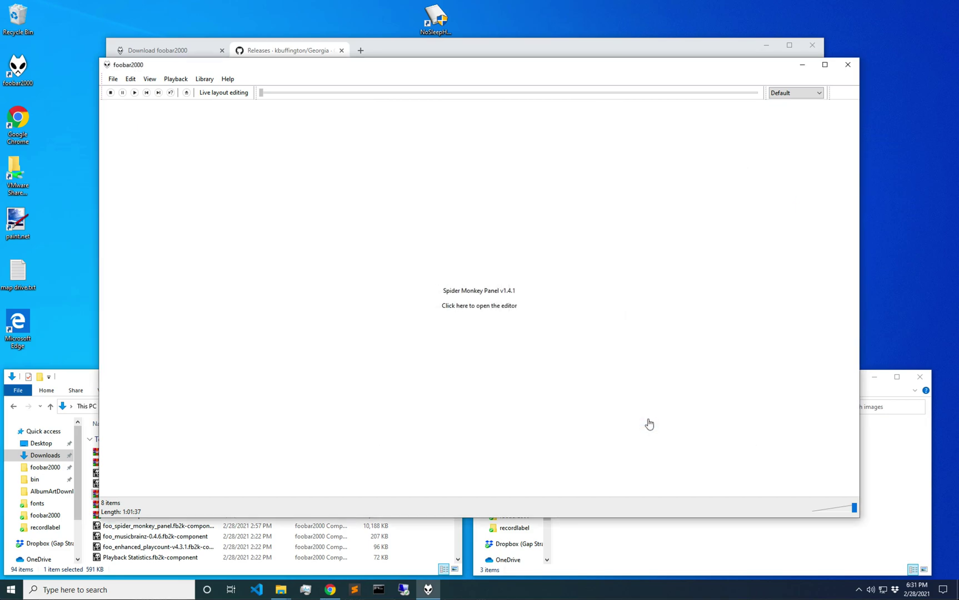
Configure the Spider Monkey Panel to use the script file georgia-theme.js from the Georgia folder
{"action": "right_click", "coordinate": [402, 243]}
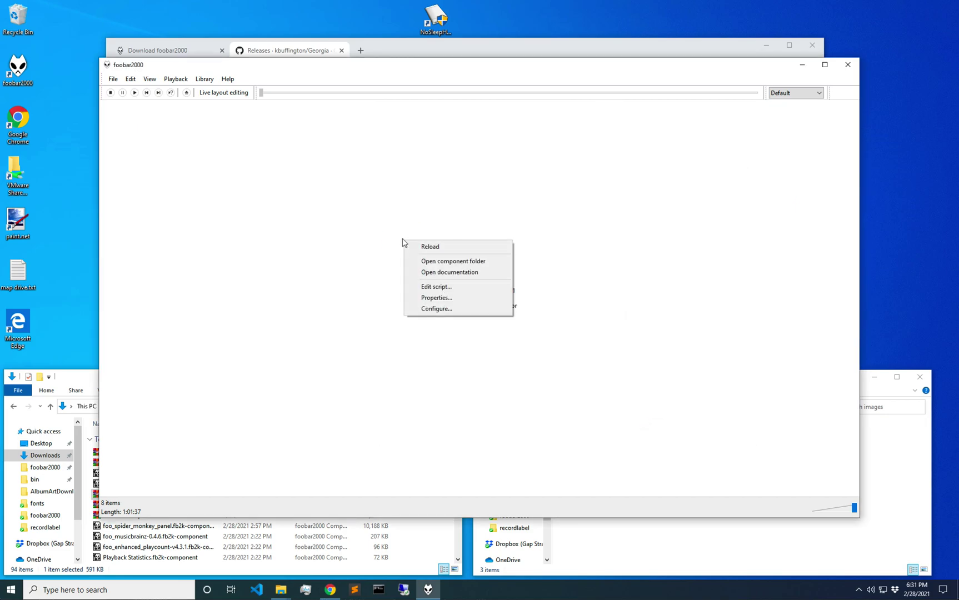
{"action": "left_click", "coordinate": [438, 308]}
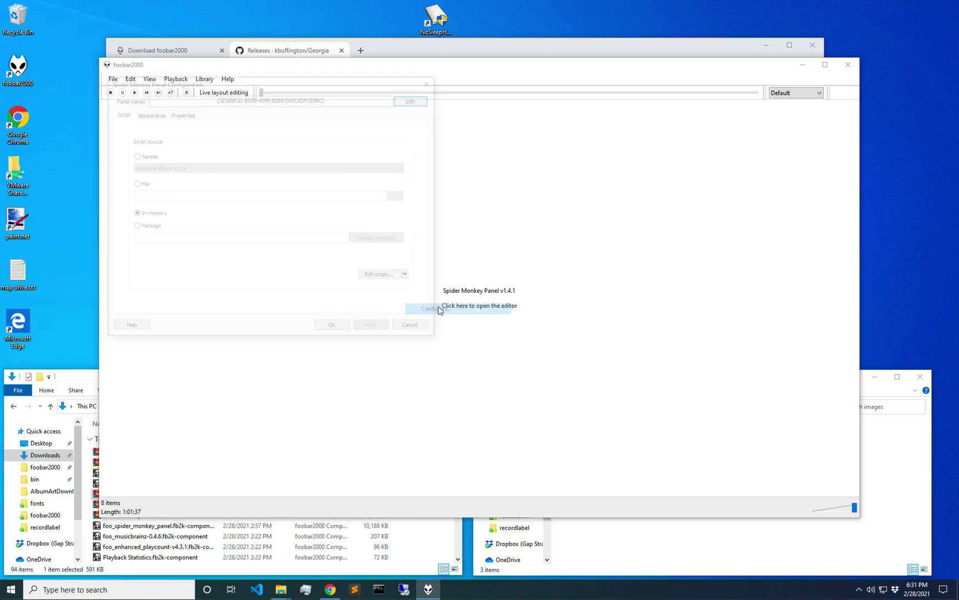
{"action": "left_click", "coordinate": [139, 185]}
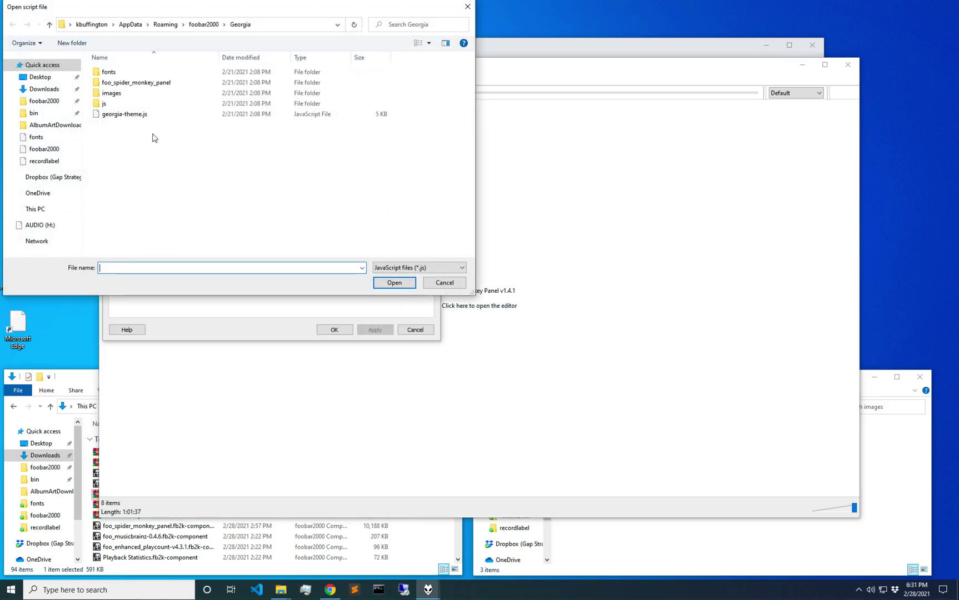
{"action": "left_click", "coordinate": [135, 118]}
{"action": "double_click", "coordinate": [135, 115]}
{"action": "left_click", "coordinate": [333, 330]}
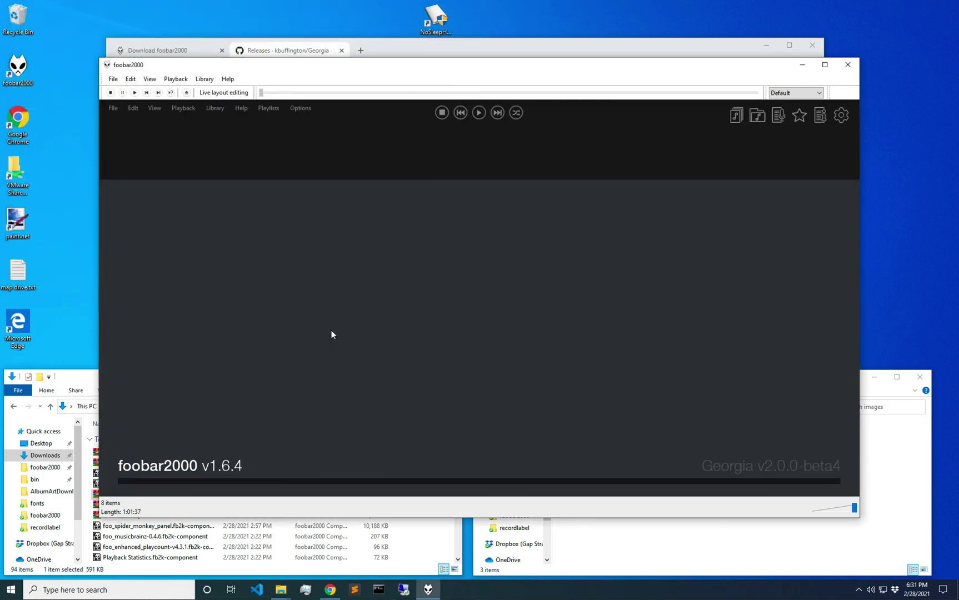
Play the track briefly, pause it, and maximize the window to check the theme's display
{"action": "left_click", "coordinate": [479, 112]}
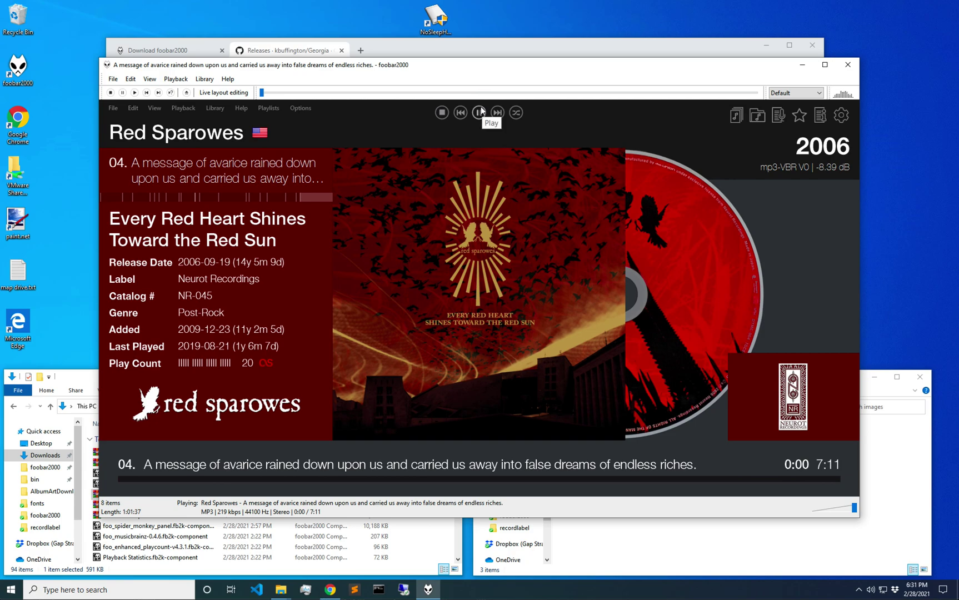
{"action": "left_click", "coordinate": [501, 276]}
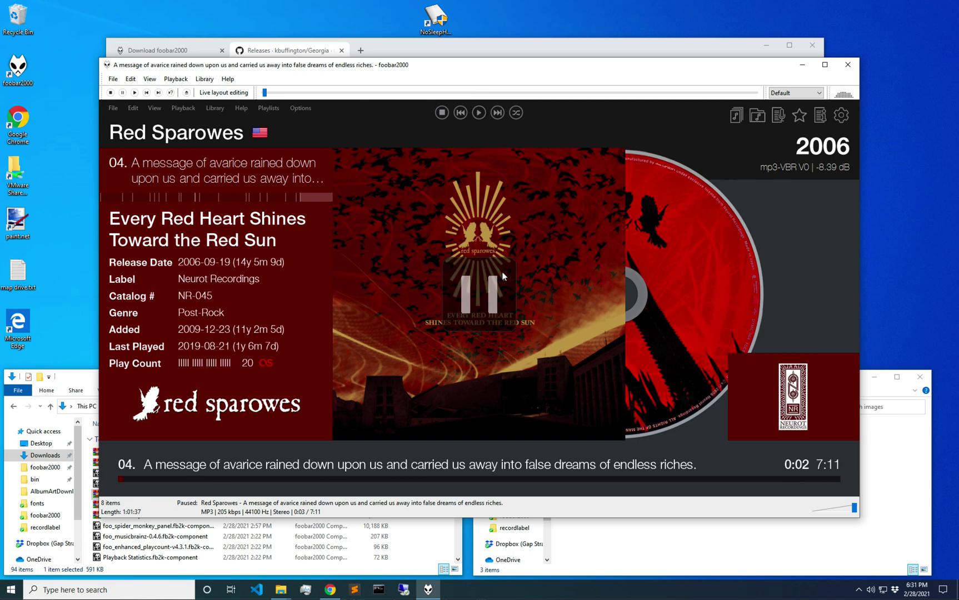
{"action": "left_click", "coordinate": [824, 65]}
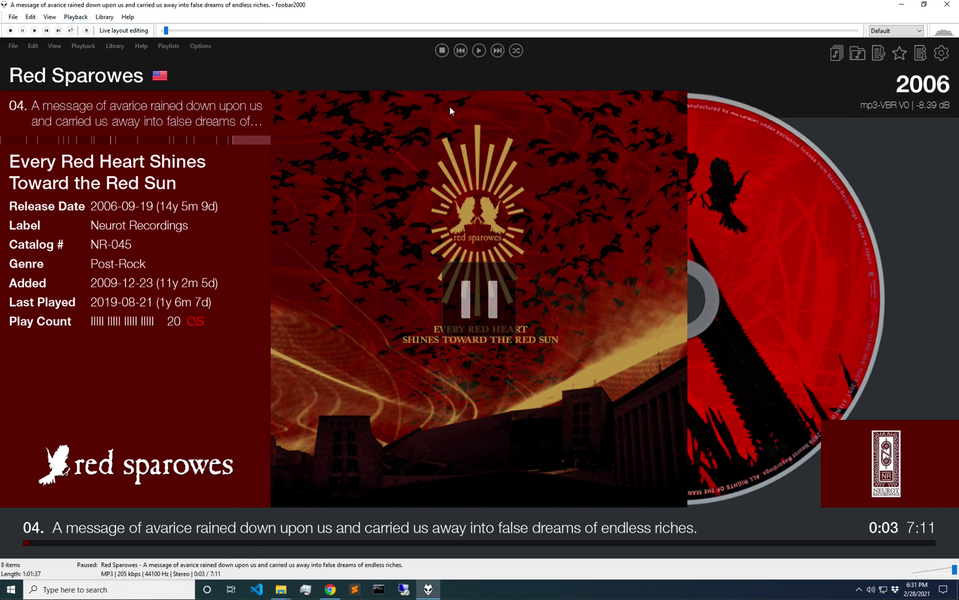
Disable Show toolbars and Show status pane in the Columns UI preferences and accept the changes
{"action": "key", "text": "ctrl+p"}
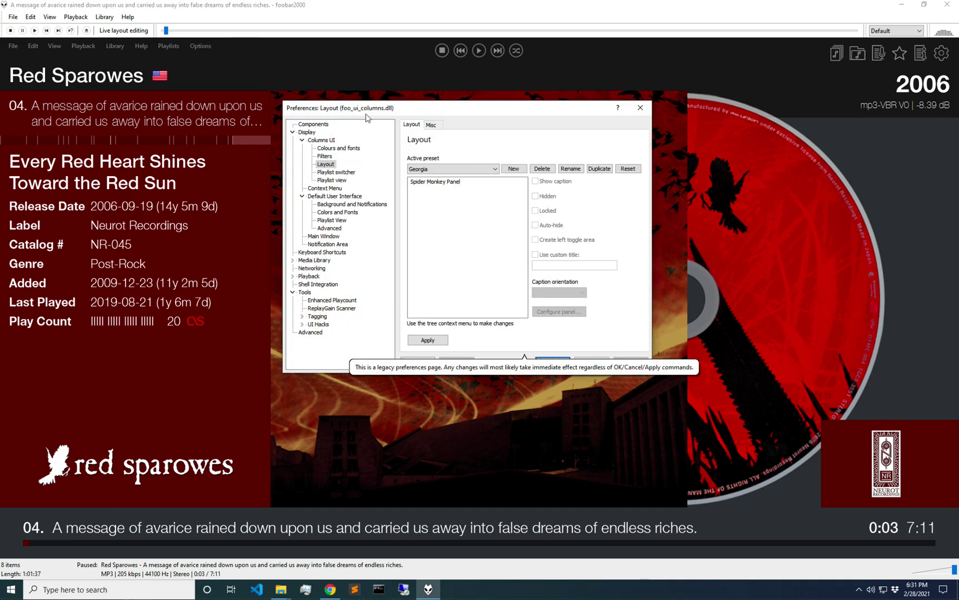
{"action": "left_click", "coordinate": [325, 143]}
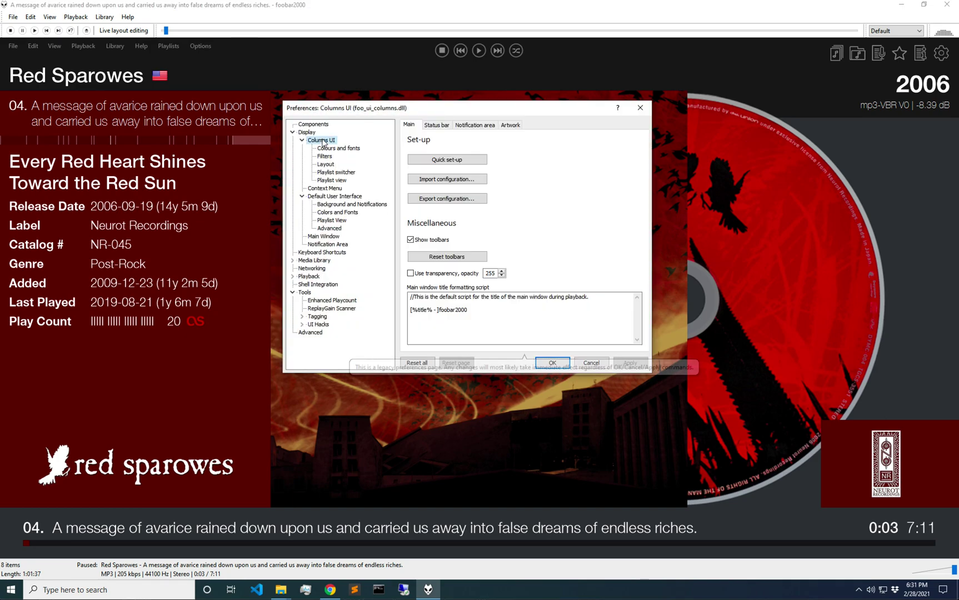
{"action": "left_click", "coordinate": [419, 241]}
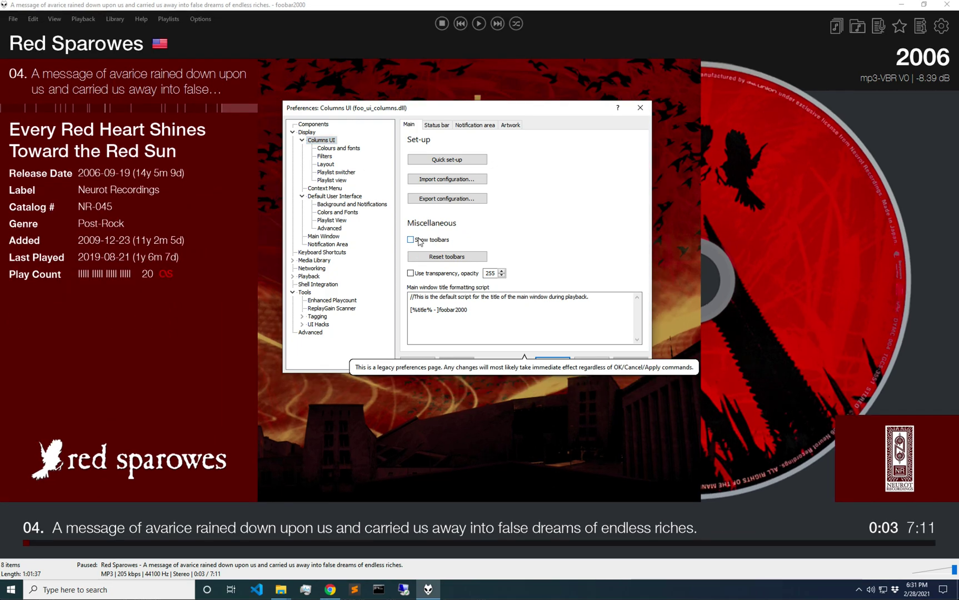
{"action": "left_click", "coordinate": [434, 125]}
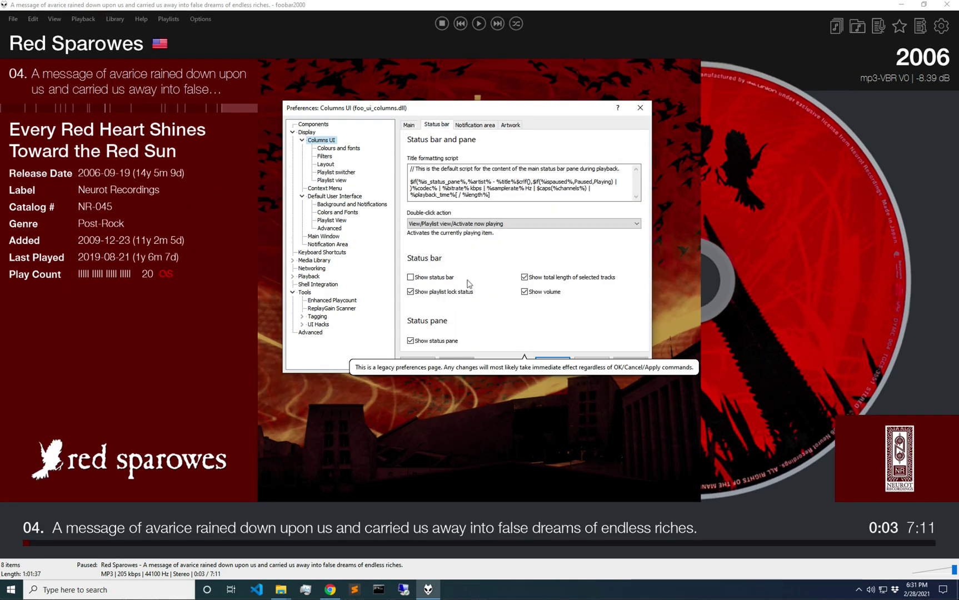
{"action": "left_click", "coordinate": [440, 339]}
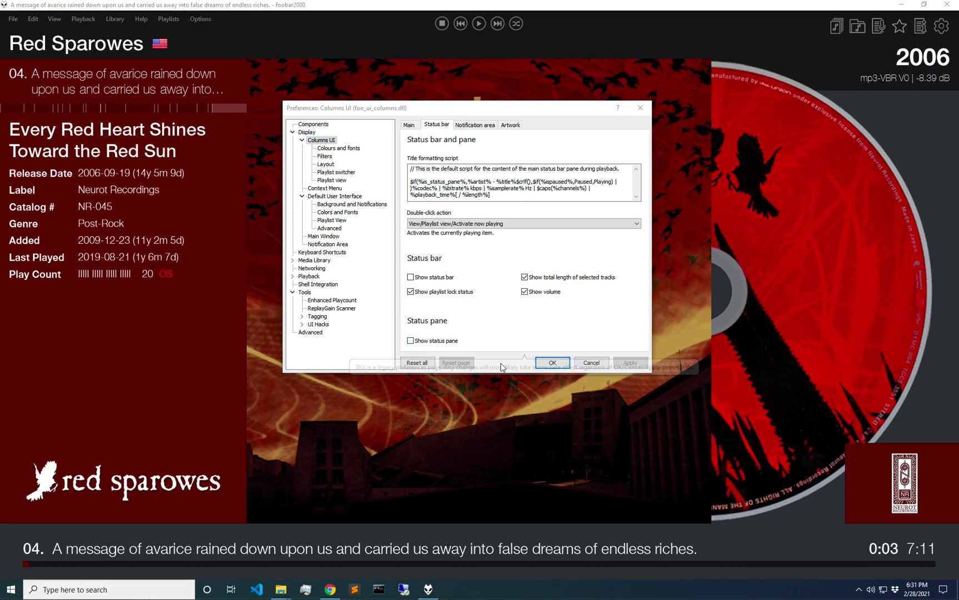
{"action": "left_click", "coordinate": [550, 362]}
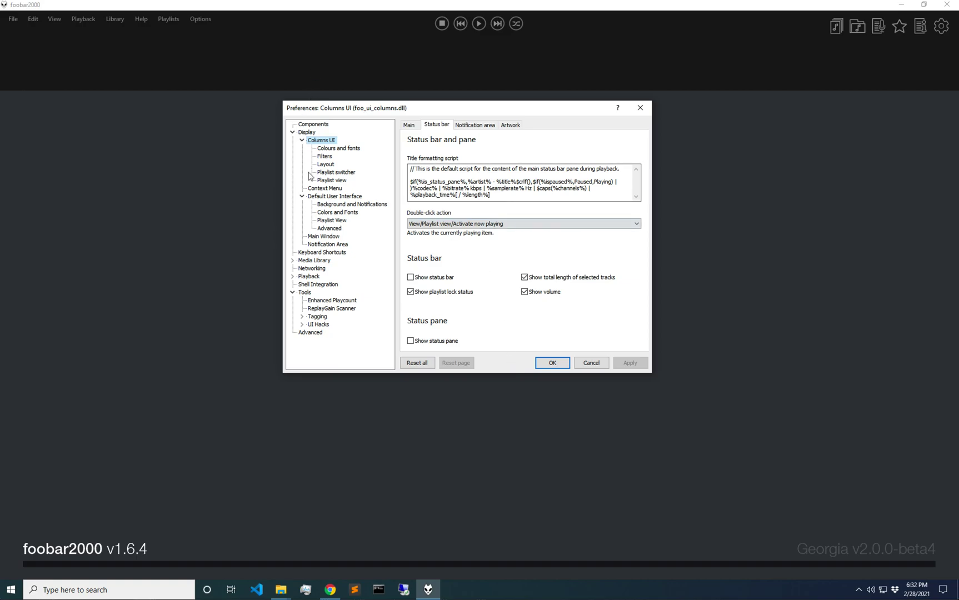
Set the main window's frame style to No border, and check restoring and maximizing the window with the theme's own controls
{"action": "left_click", "coordinate": [313, 237]}
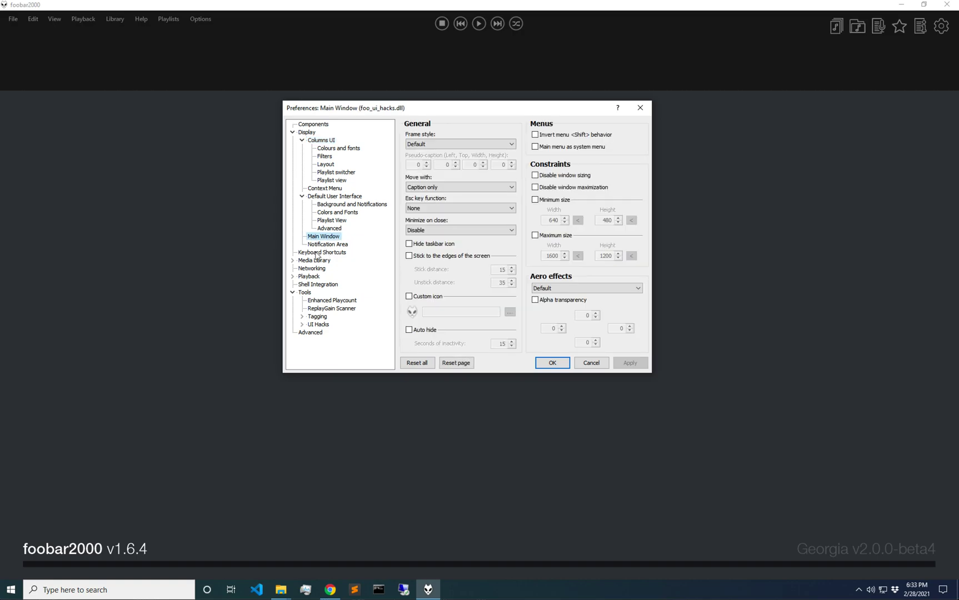
{"action": "left_click", "coordinate": [488, 145]}
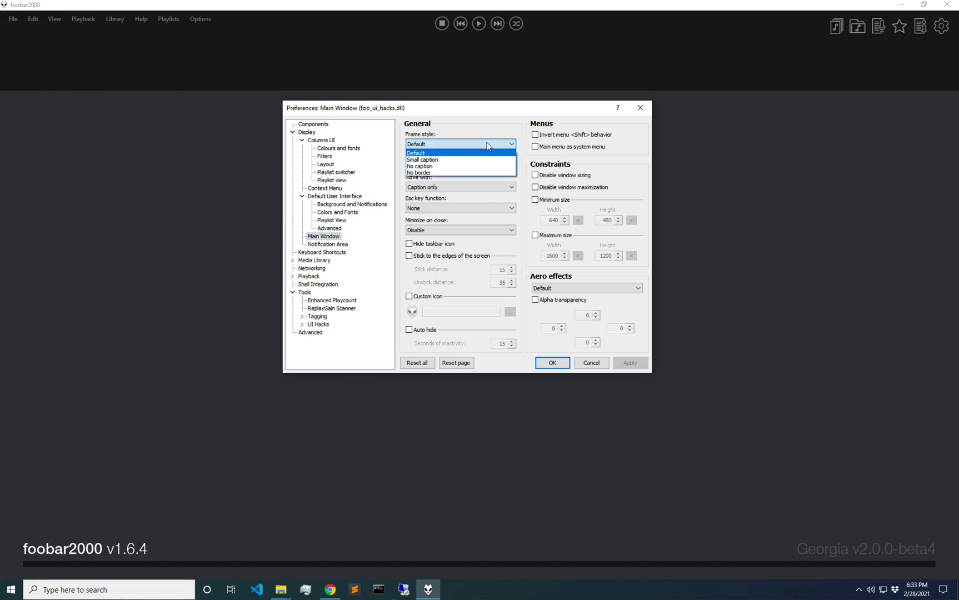
{"action": "left_click", "coordinate": [430, 173]}
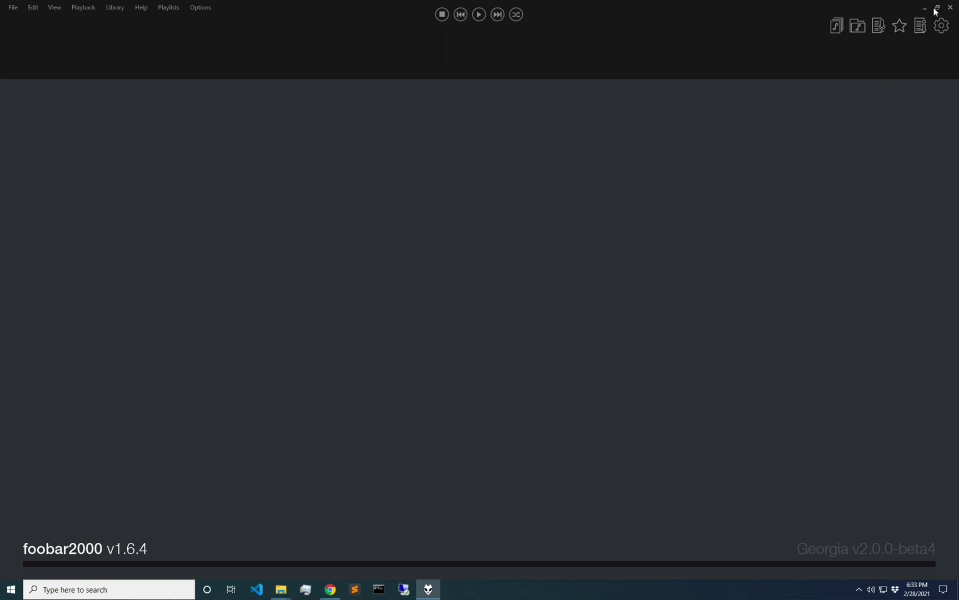
{"action": "left_click", "coordinate": [936, 7]}
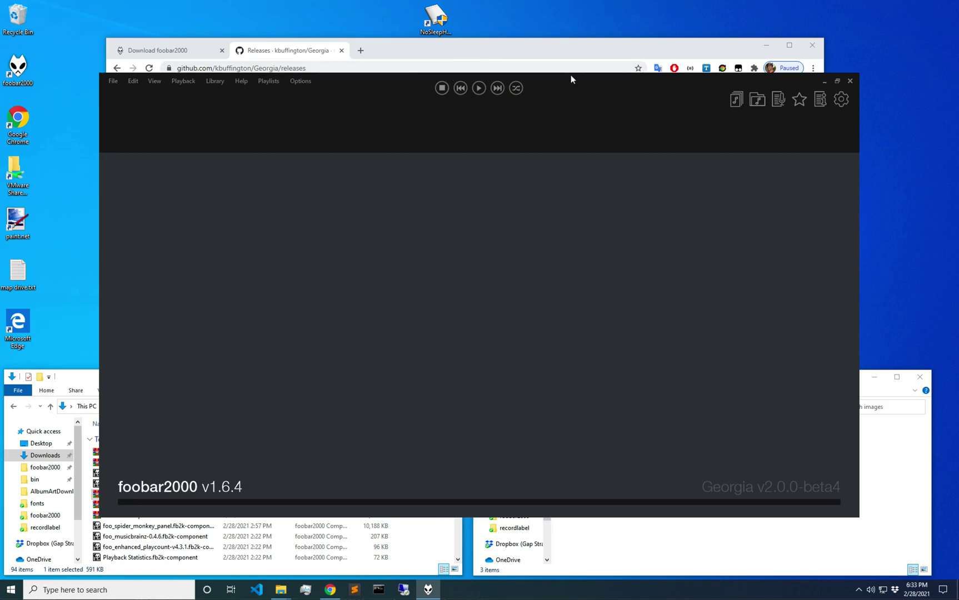
{"action": "left_click", "coordinate": [836, 81]}
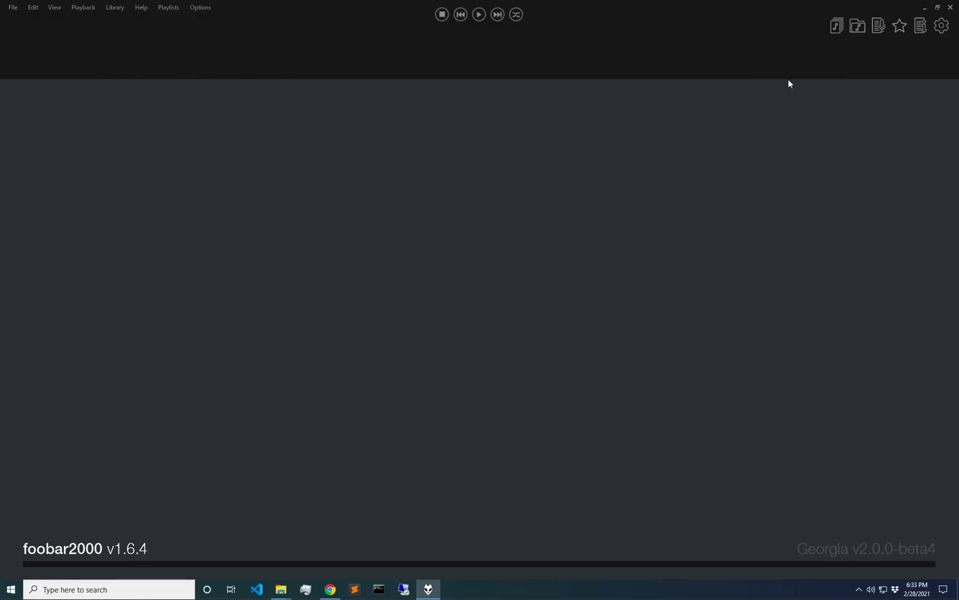